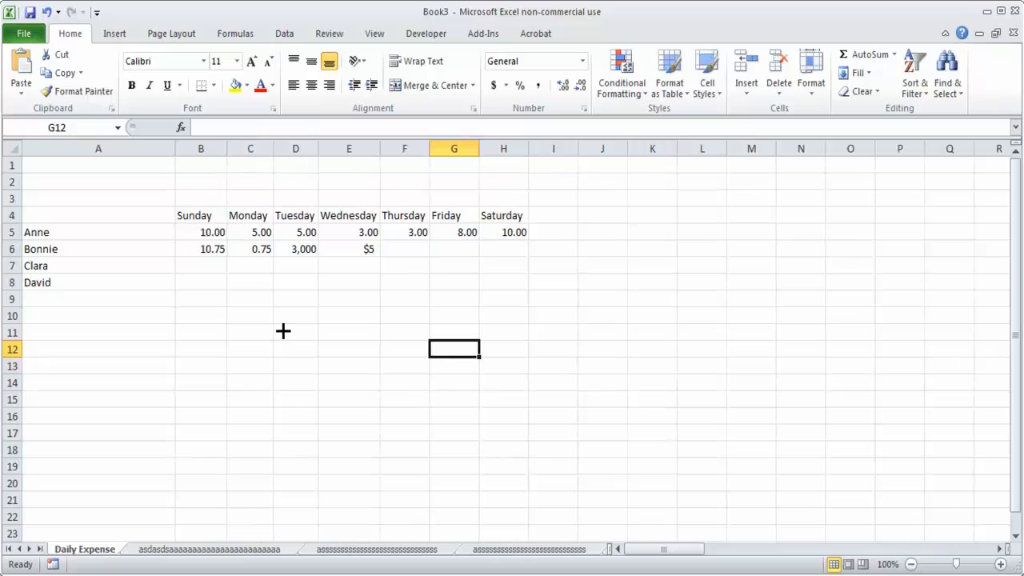
pyautogui.click(221, 376)
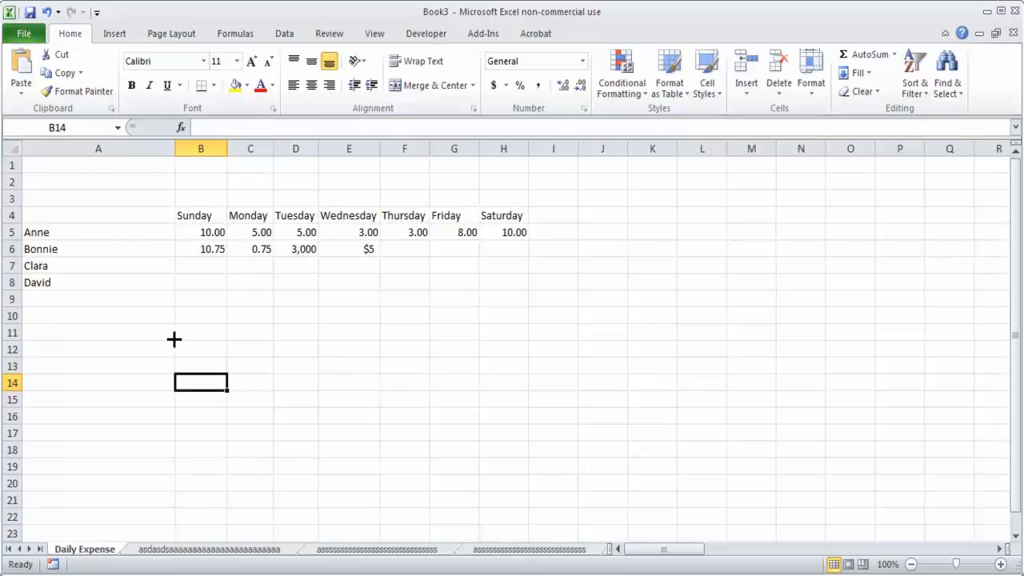
pyautogui.click(213, 317)
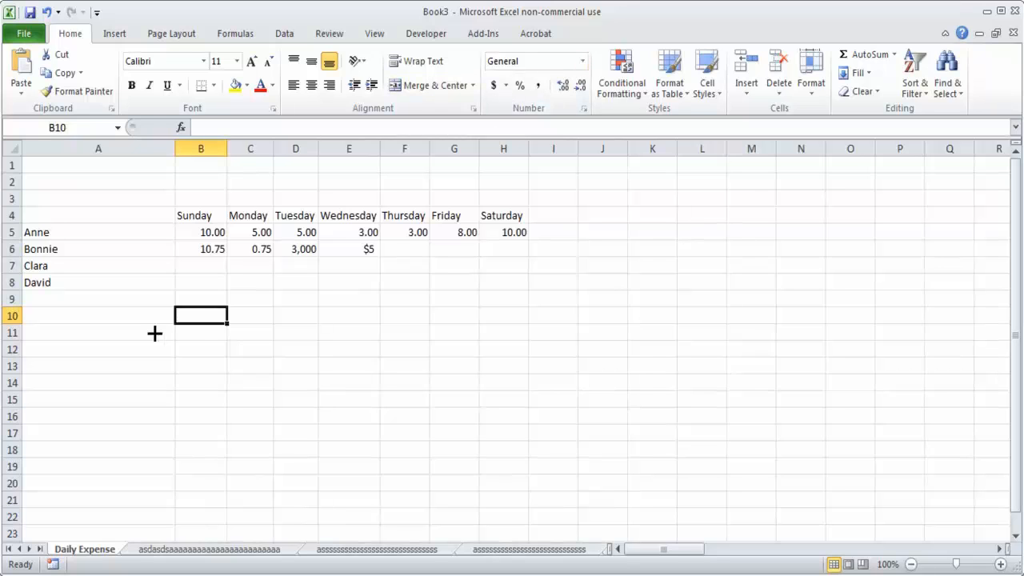
# Step: Widen column B slightly and give cell B3 the Short Date number format
pyautogui.click(201, 199)
pyautogui.moveTo(227, 149); pyautogui.dragTo(243, 149)
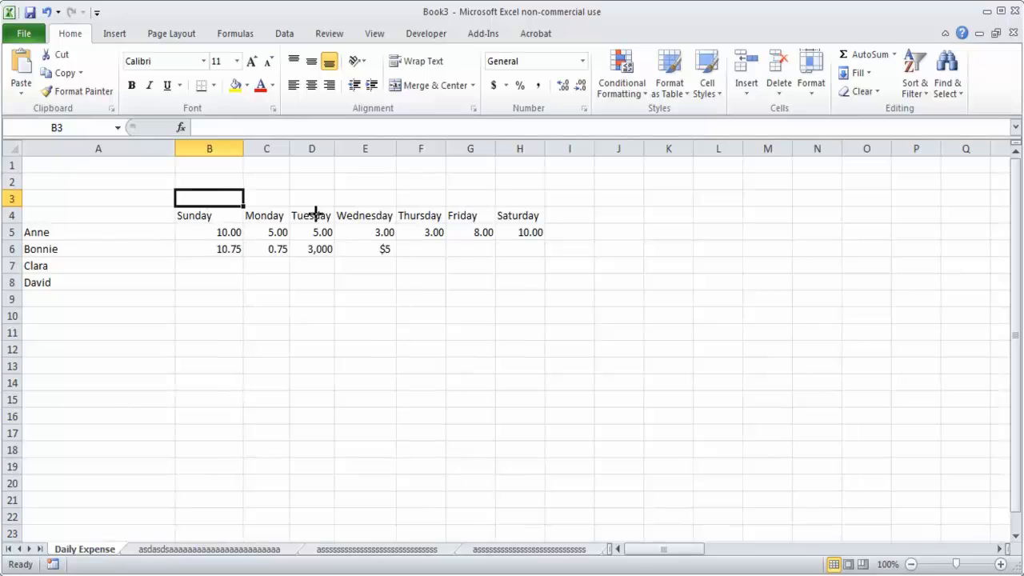
pyautogui.write('1/')
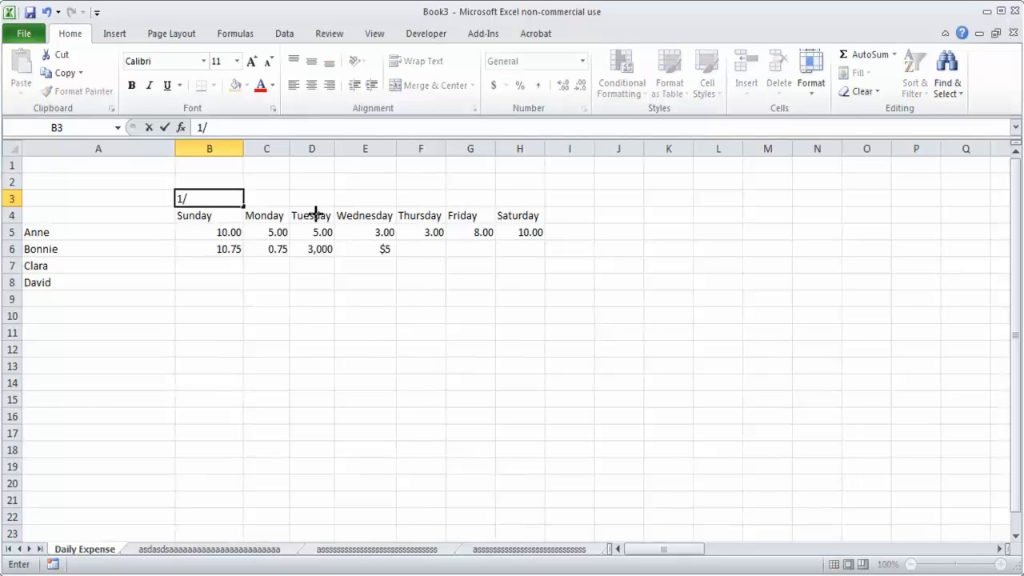
pyautogui.press('Escape')
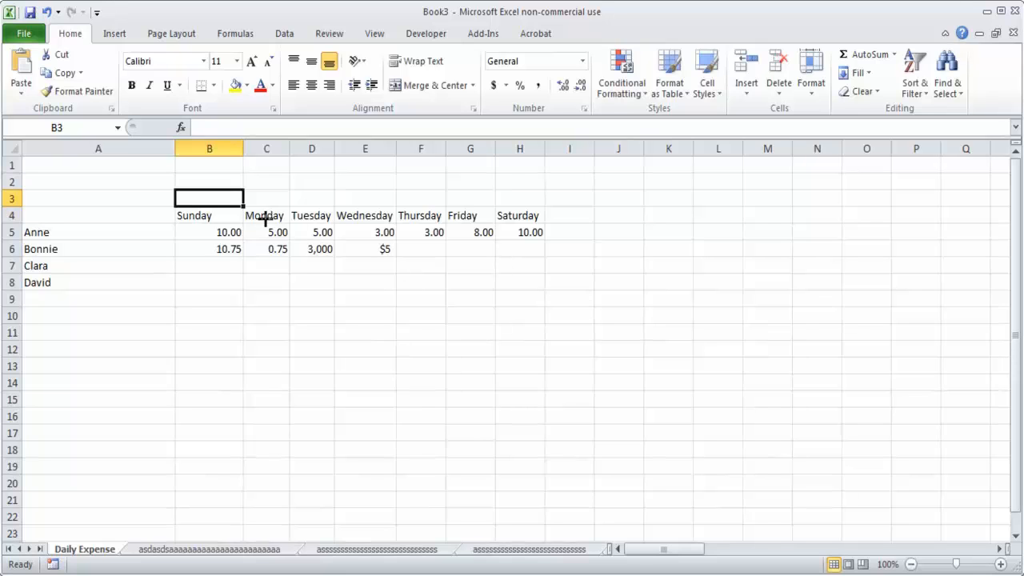
pyautogui.click(581, 61)
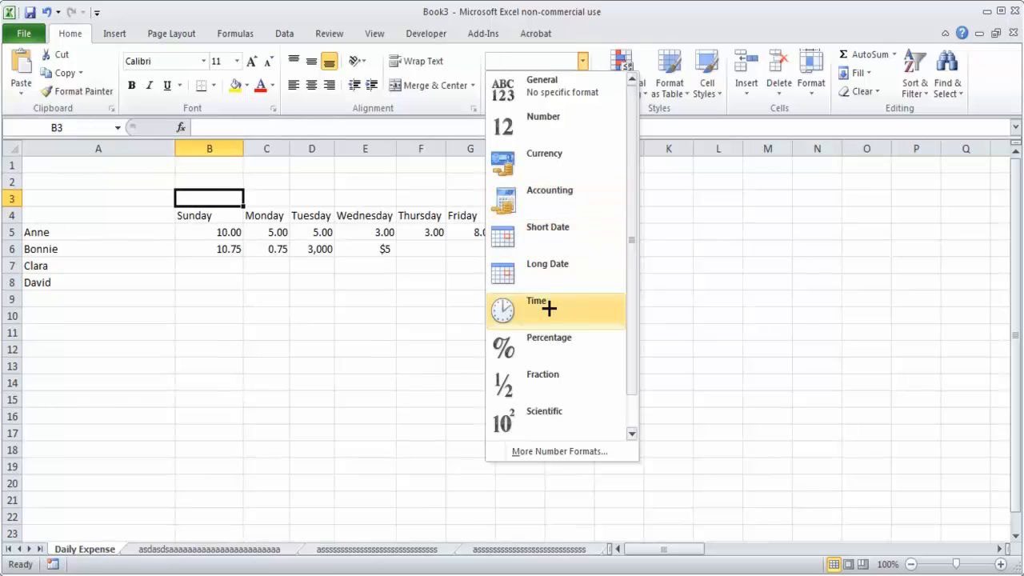
pyautogui.click(562, 230)
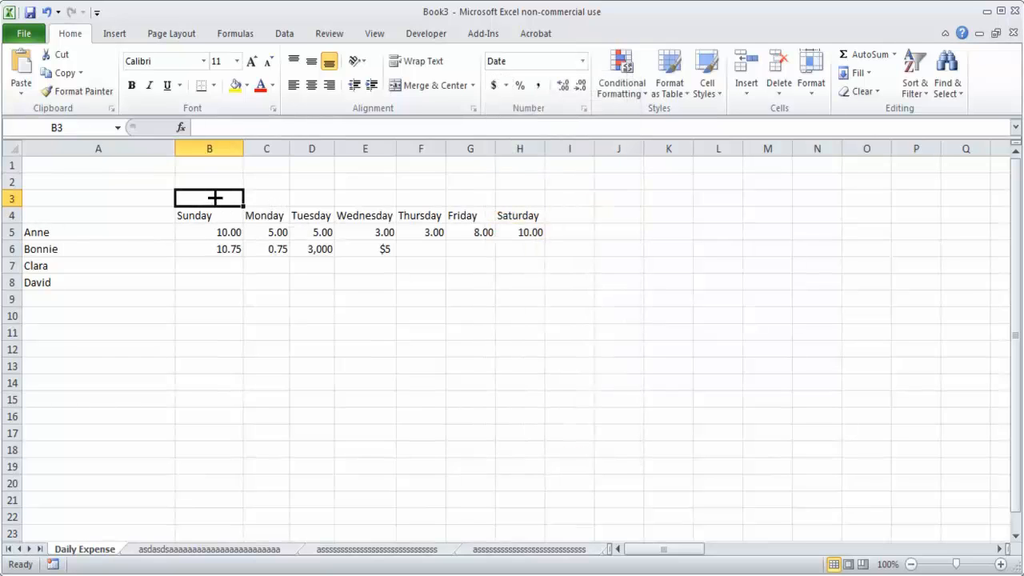
# Step: Enter the date 8-Jul-2013 in cell B3 above the Sunday heading
pyautogui.write('8-Jul')
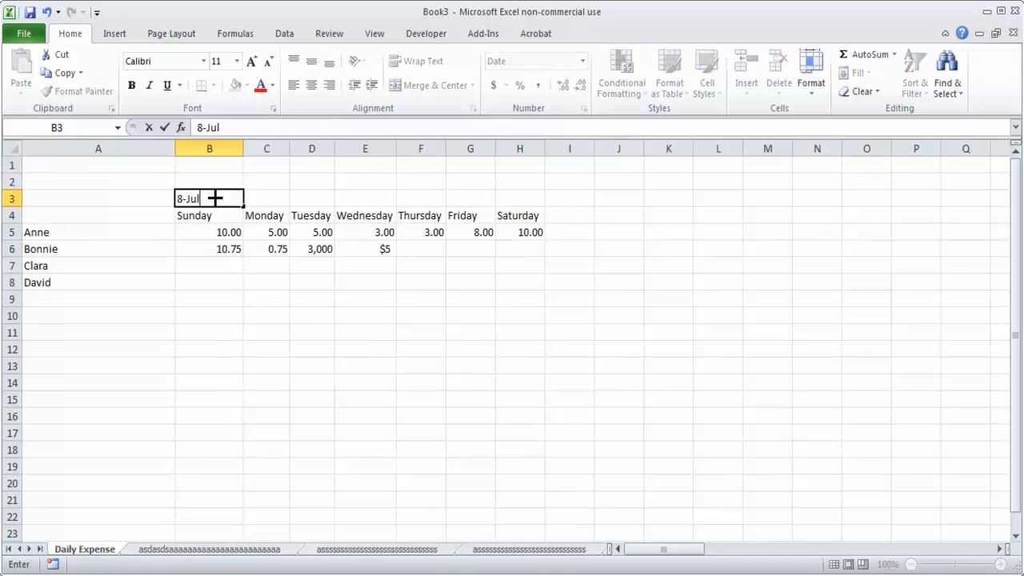
pyautogui.write('-2013')
pyautogui.press('Return')
pyautogui.click(217, 198)
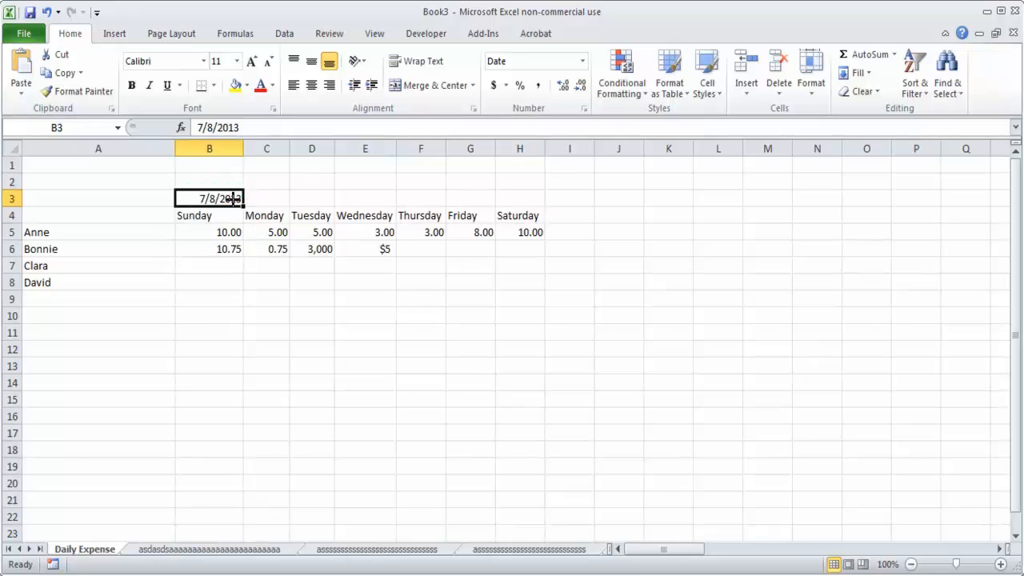
pyautogui.click(220, 228)
# Step: Apply the Long Date format to cell B3 and autofit the width of column B
pyautogui.click(223, 203)
pyautogui.click(583, 61)
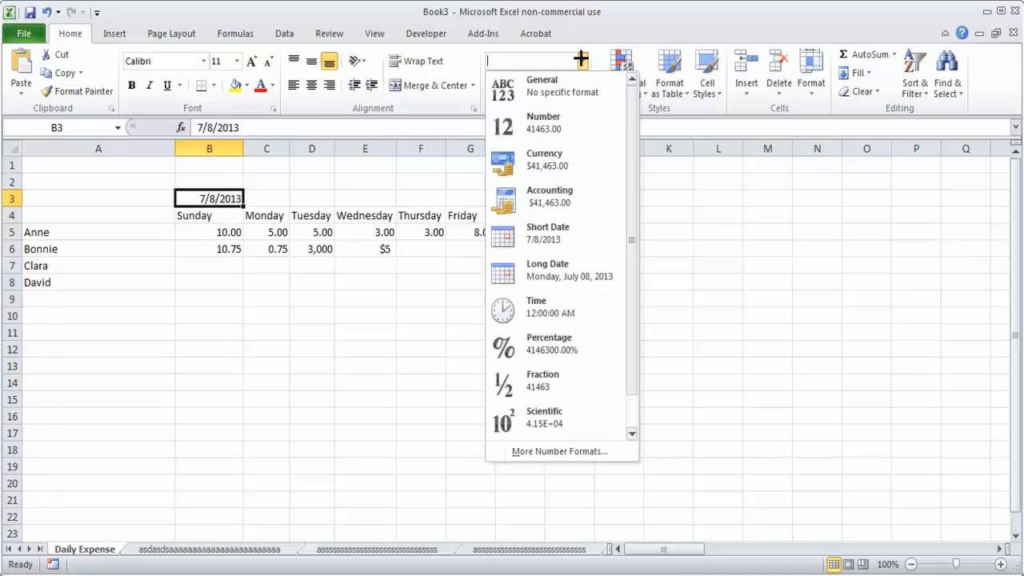
pyautogui.click(533, 272)
pyautogui.click(316, 347)
pyautogui.click(225, 200)
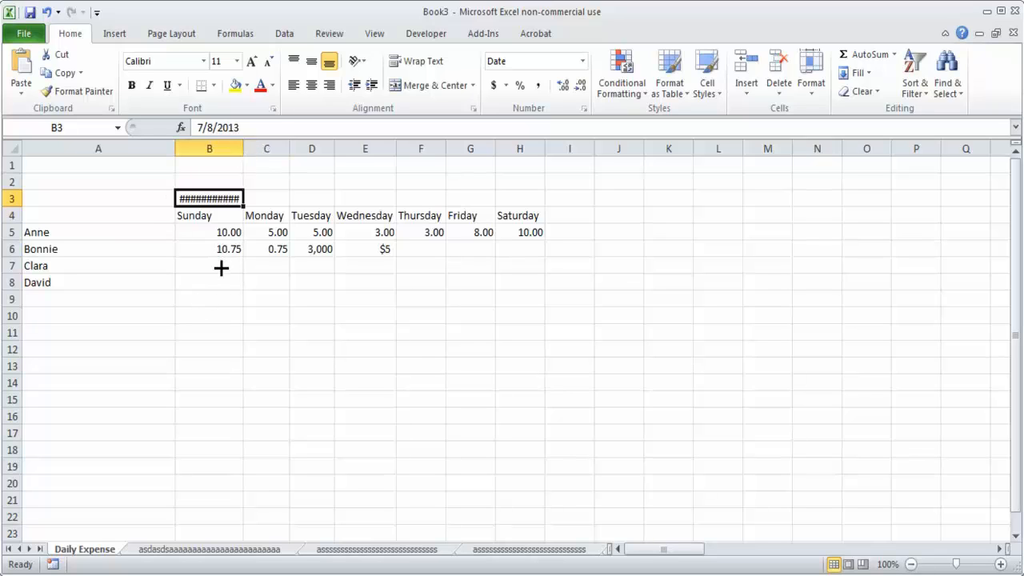
pyautogui.doubleClick(247, 149)
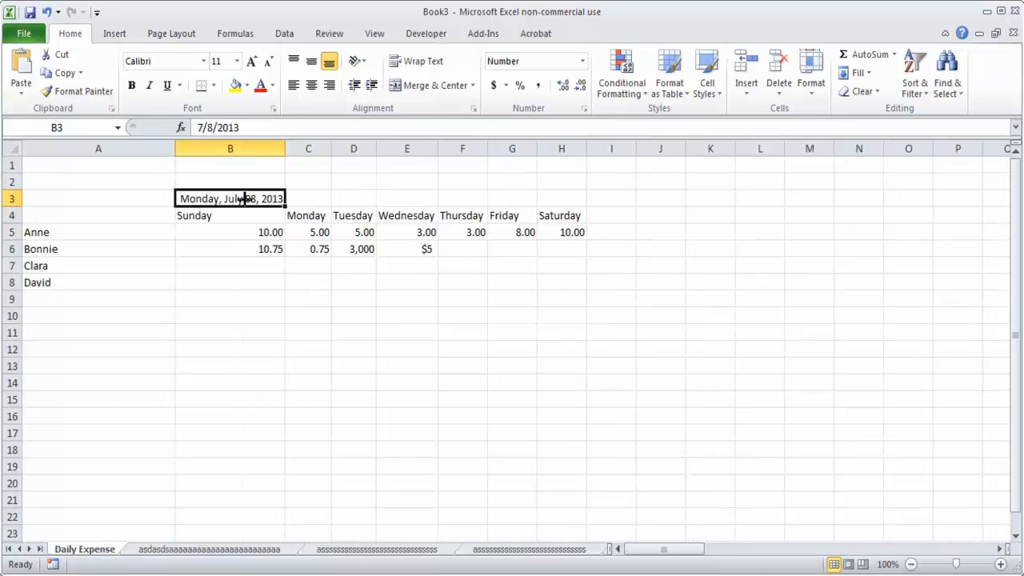
# Step: Change the month of the date in cell B3 to 9, making it 9/8/2013
pyautogui.click(212, 127)
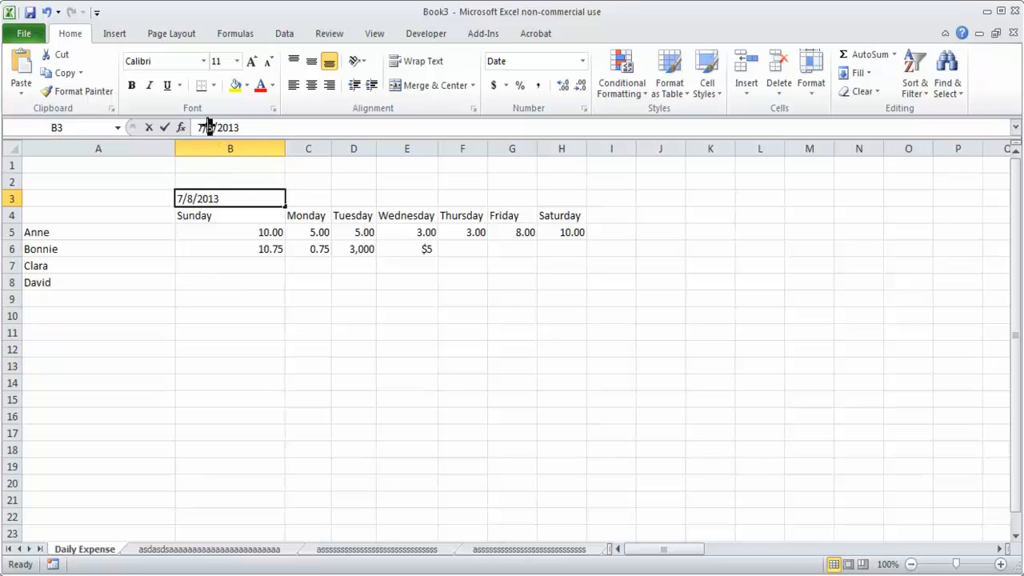
pyautogui.click(211, 127)
pyautogui.moveTo(199, 127); pyautogui.dragTo(202, 126)
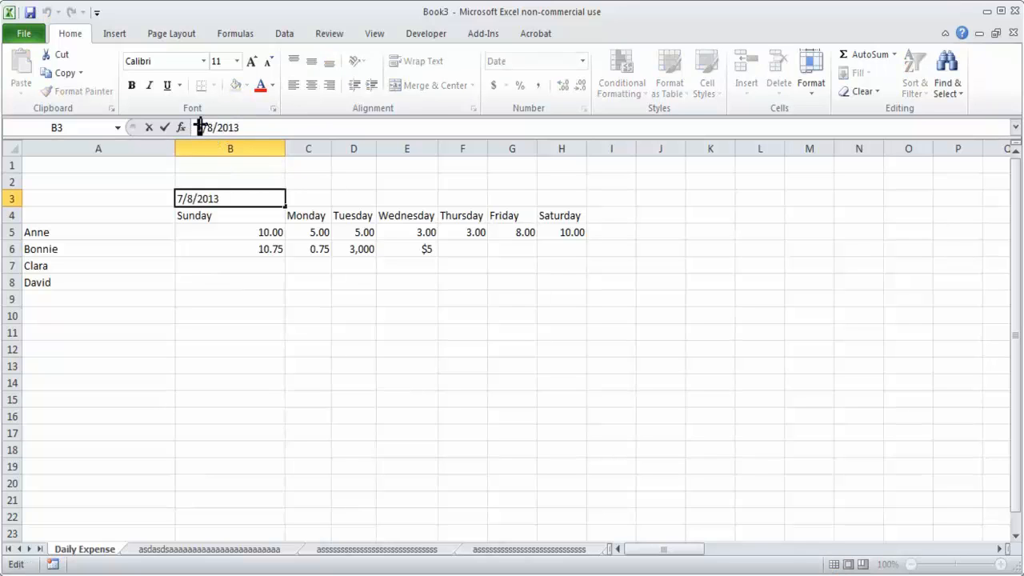
pyautogui.write('9')
pyautogui.press('Return')
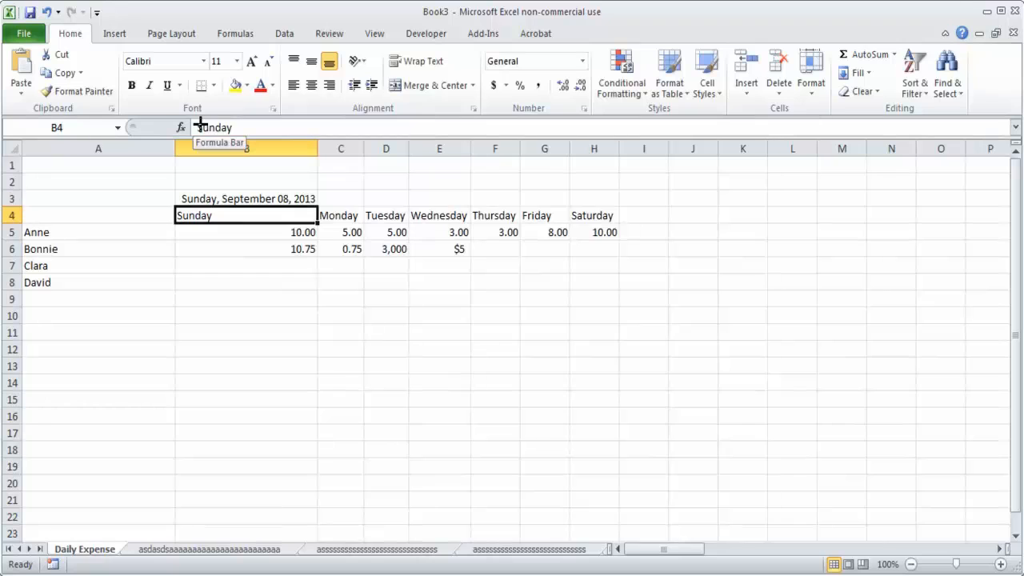
# Step: Widen column C to make room for a date above the Monday heading
pyautogui.click(296, 199)
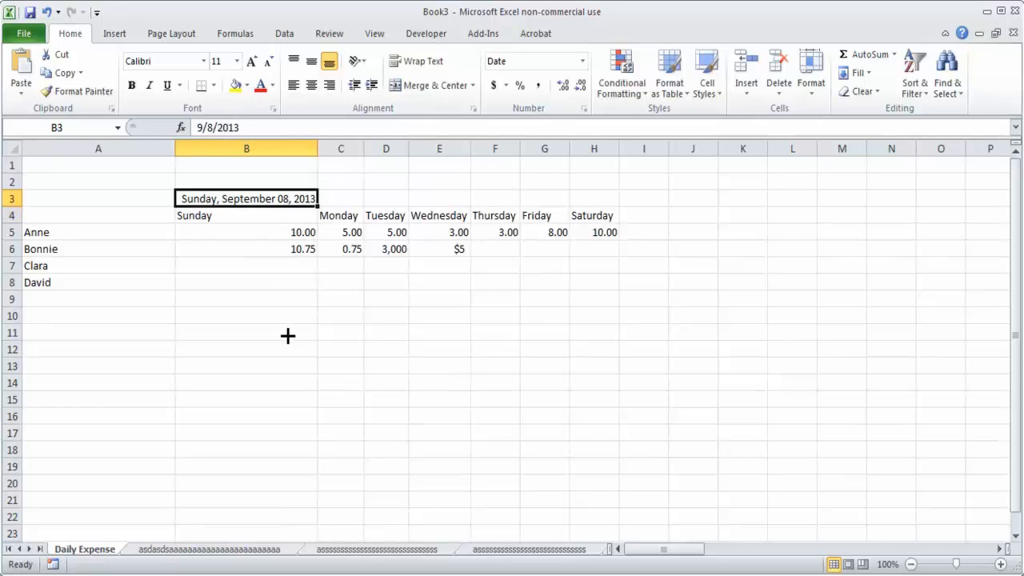
pyautogui.click(351, 197)
pyautogui.moveTo(364, 146); pyautogui.dragTo(399, 148)
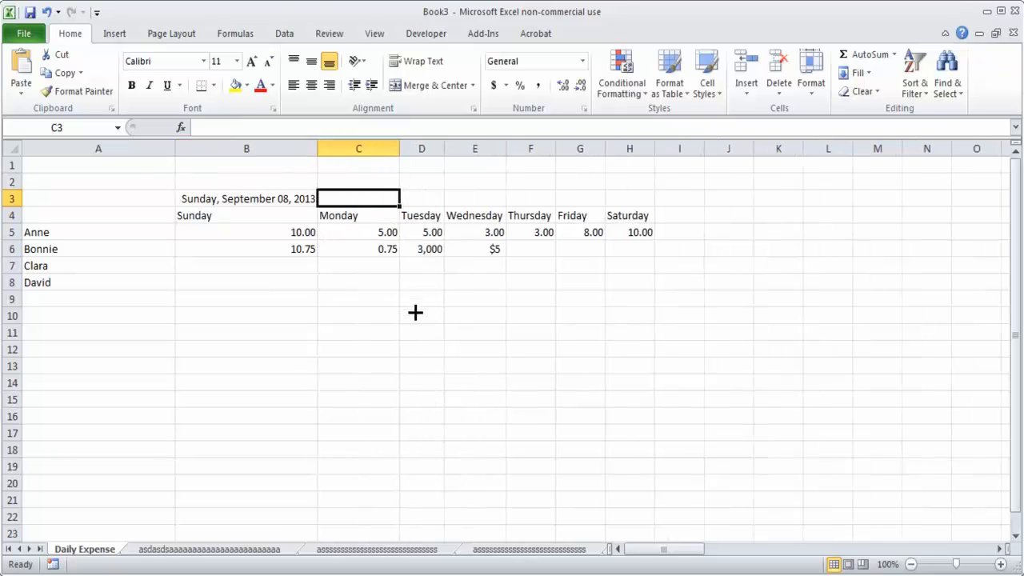
# Step: Apply the Number format to the date in cell B3 to show its serial number
pyautogui.click(274, 196)
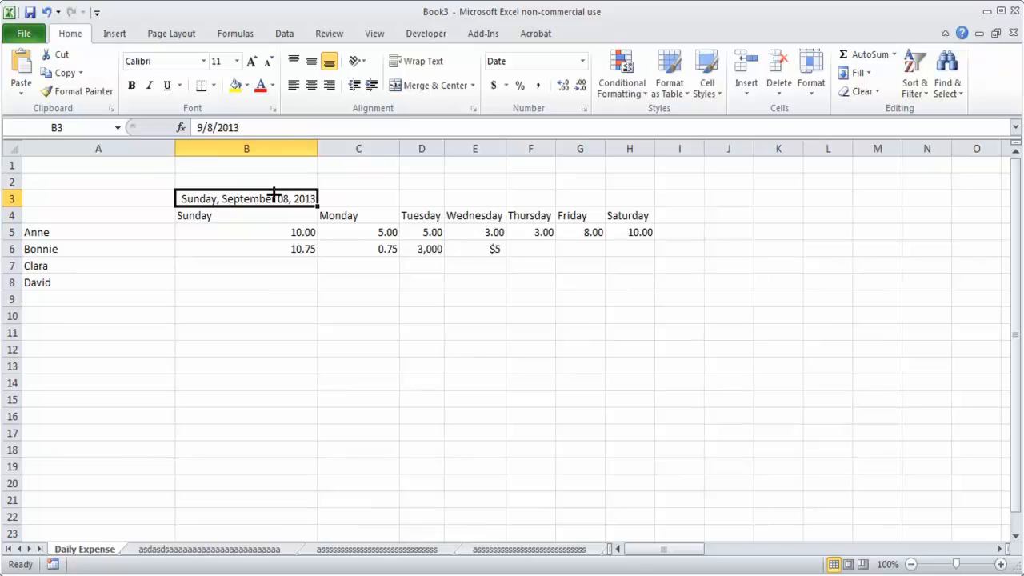
pyautogui.click(582, 61)
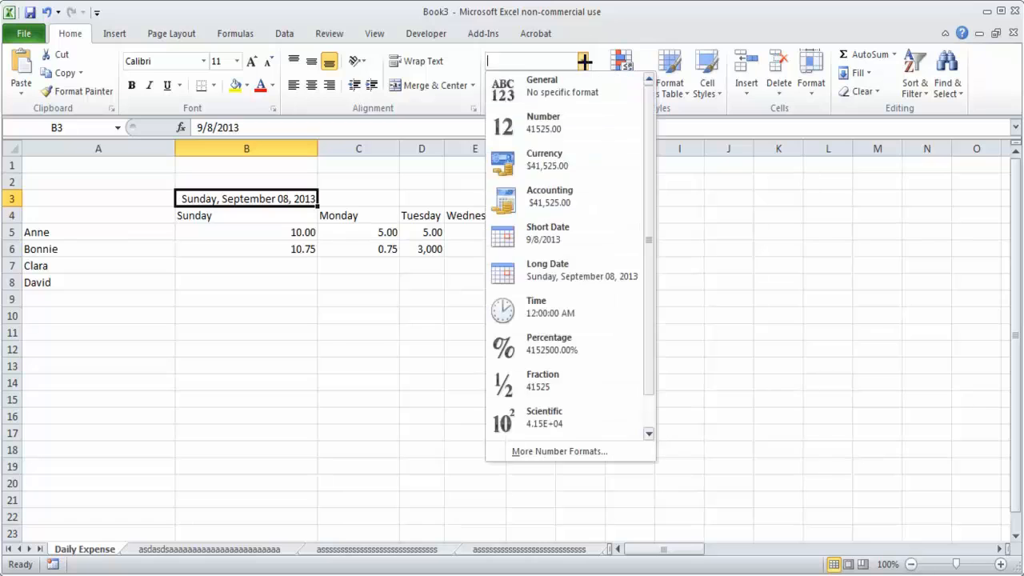
pyautogui.click(560, 122)
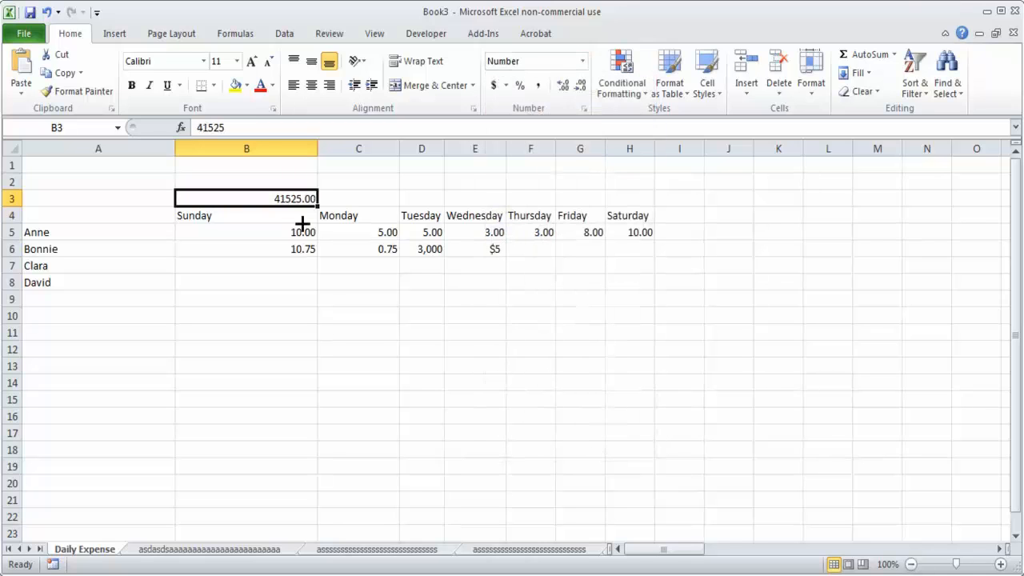
pyautogui.click(286, 294)
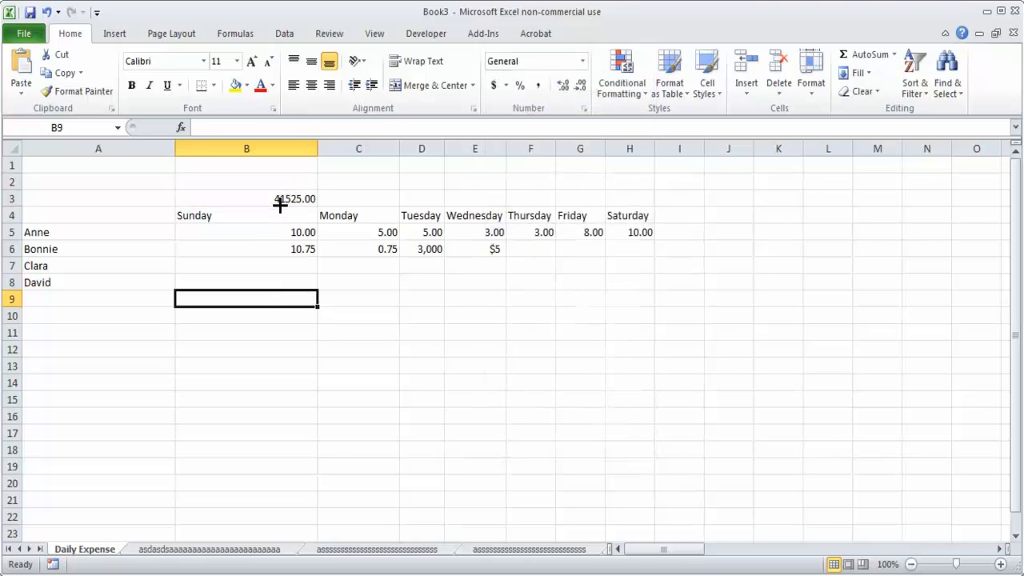
pyautogui.click(300, 196)
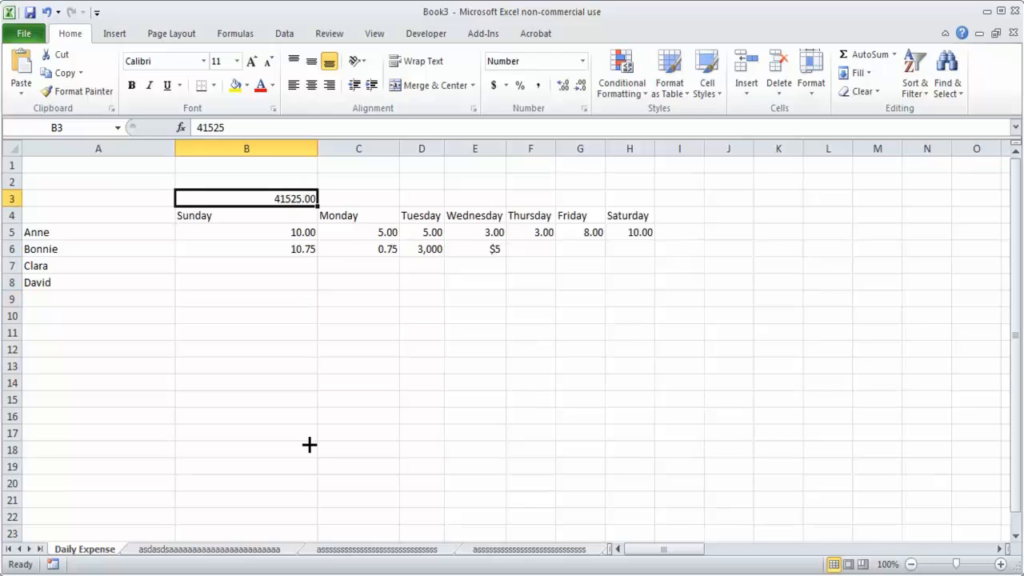
# Step: Enter the serial number 41526 in cell C3 above the Monday heading
pyautogui.click(357, 212)
pyautogui.click(385, 187)
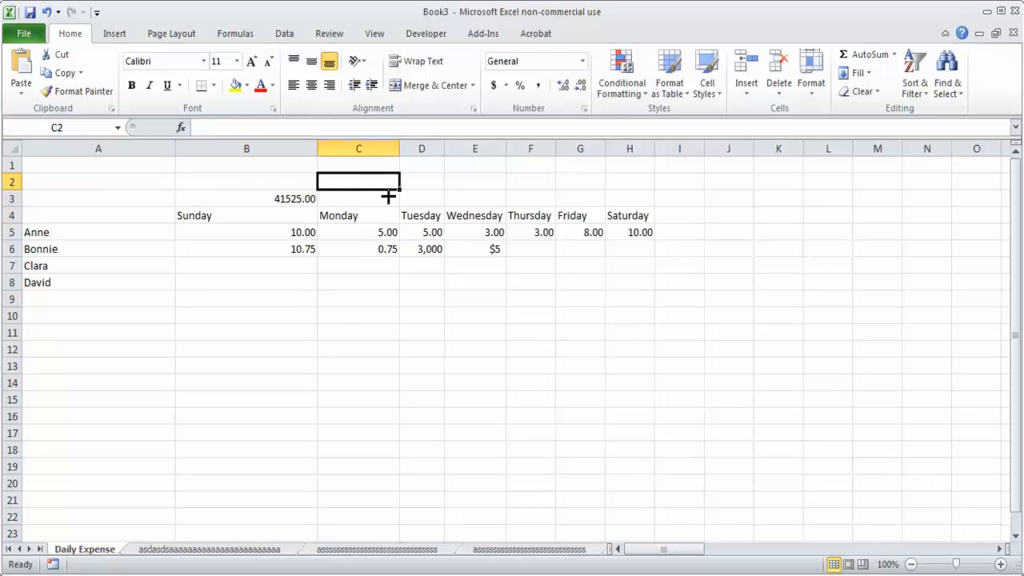
pyautogui.click(388, 196)
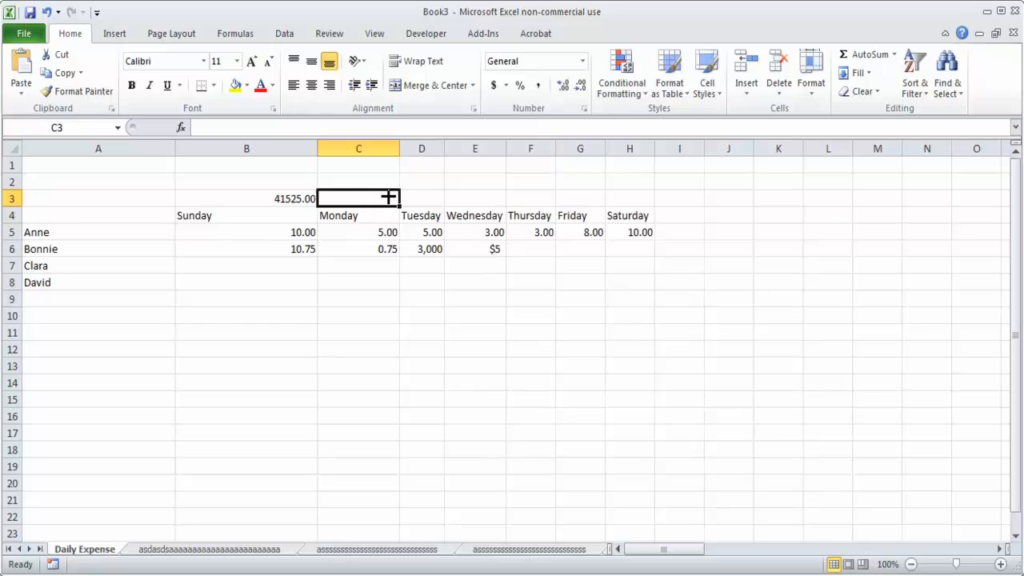
pyautogui.write('41526')
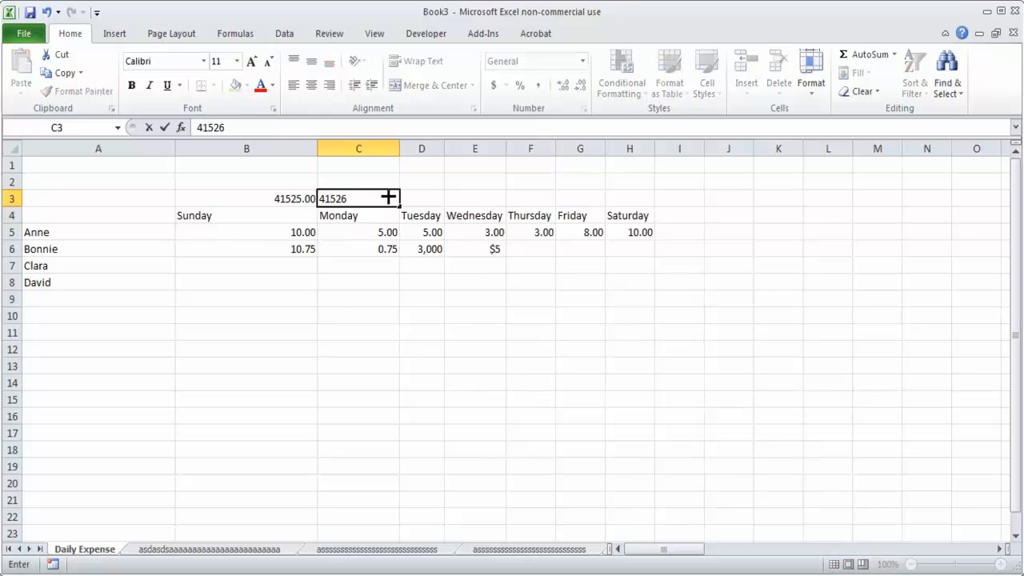
pyautogui.press('Return')
# Step: Apply the Long Date format to cell C3 and autofit the width of column C
pyautogui.click(389, 198)
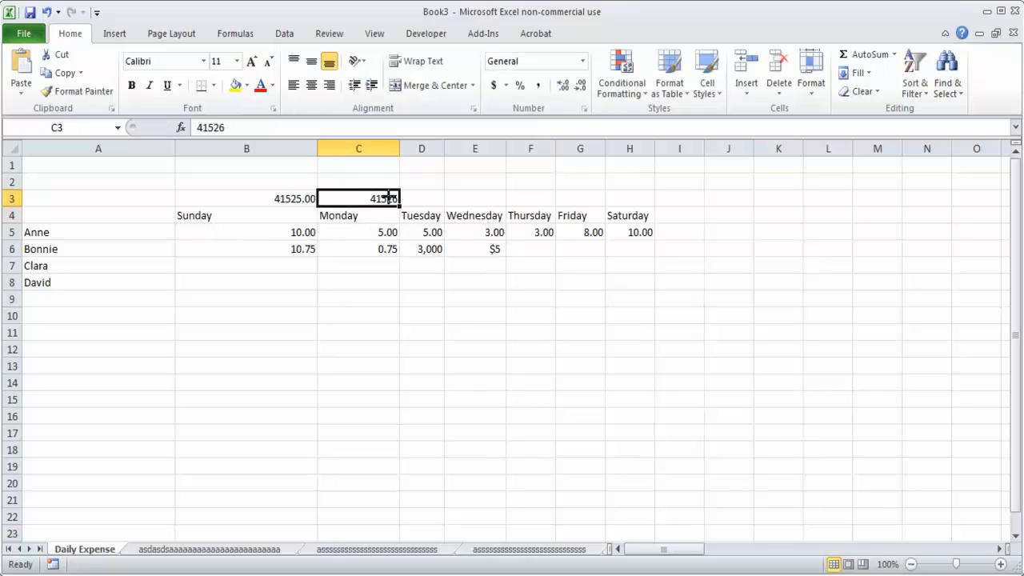
pyautogui.click(583, 61)
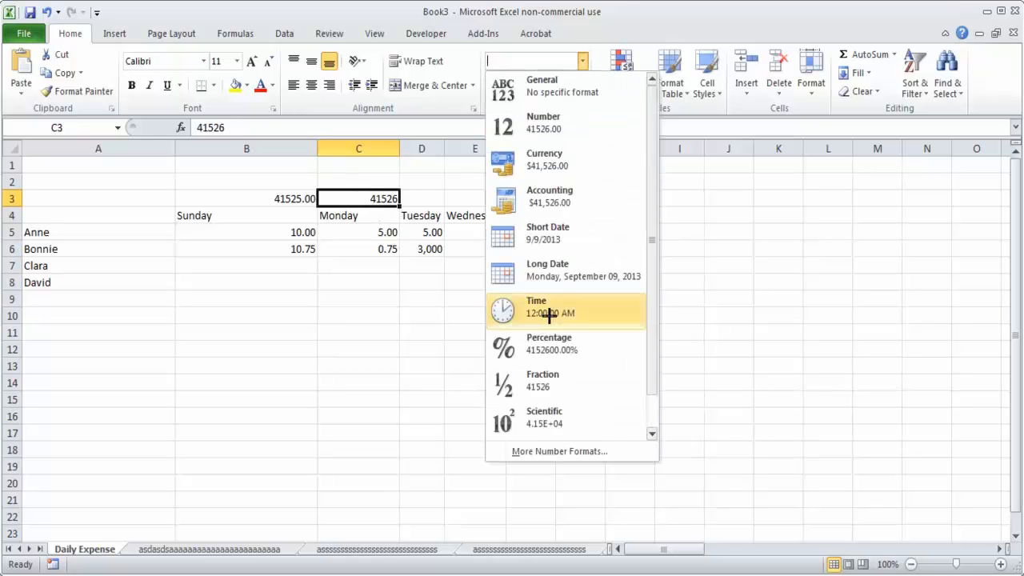
pyautogui.click(552, 274)
pyautogui.doubleClick(399, 149)
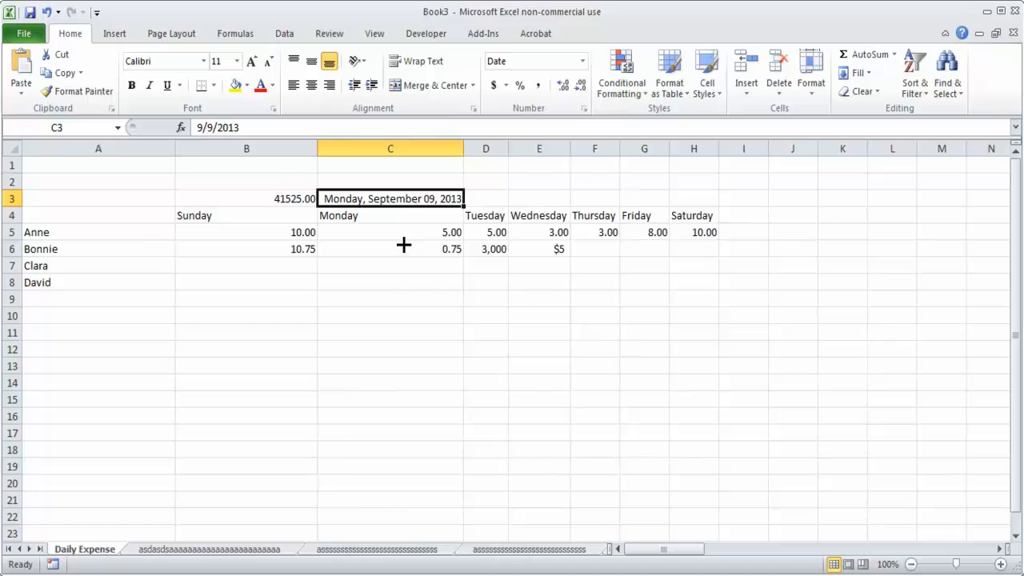
# Step: Set cell B3 back to the Long Date format and review the dates in B3 and C3
pyautogui.click(304, 197)
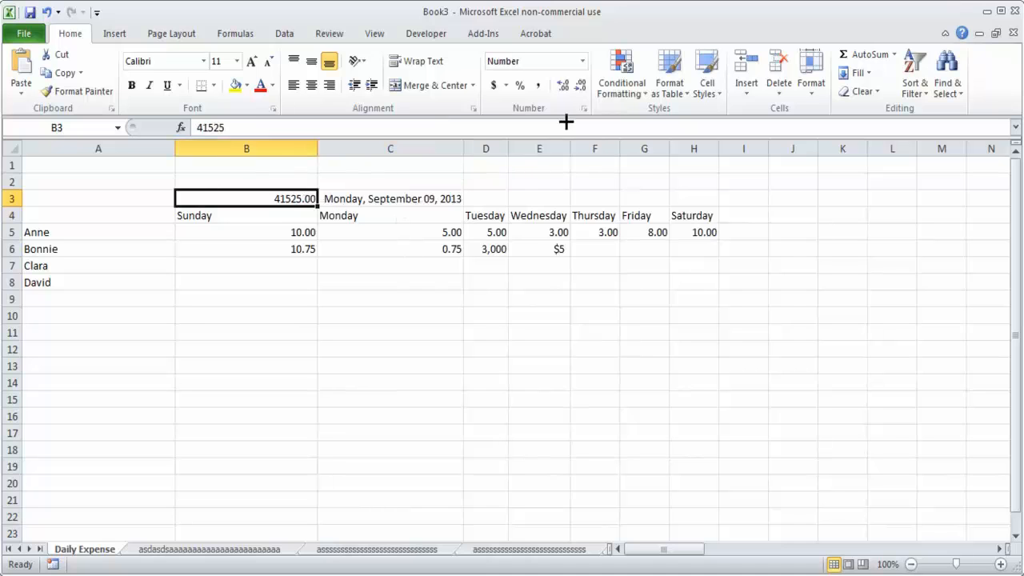
pyautogui.click(583, 61)
pyautogui.click(564, 267)
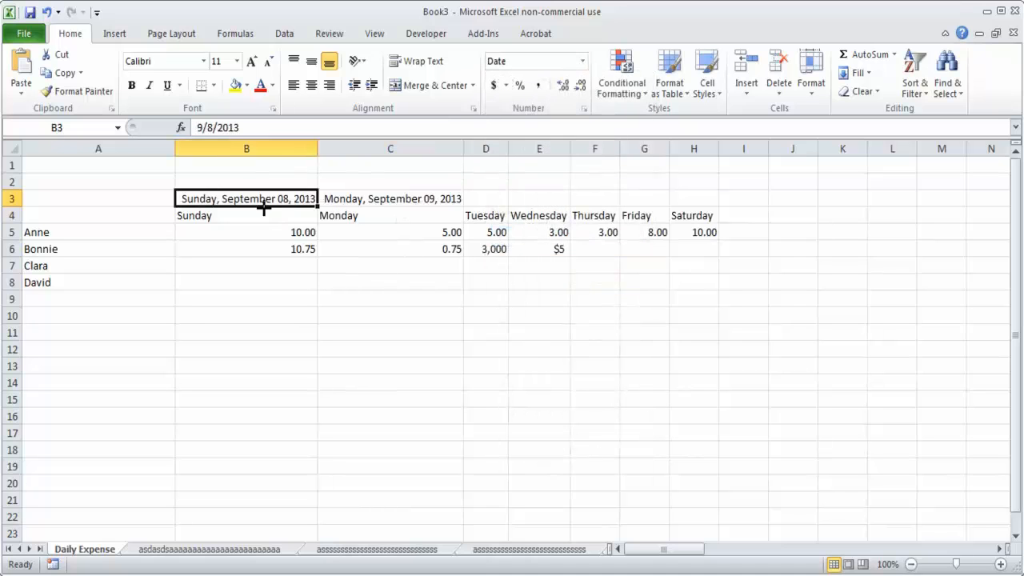
pyautogui.click(400, 200)
pyautogui.click(358, 296)
pyautogui.click(255, 198)
# Step: Enter the number 1 in cell B10
pyautogui.click(250, 318)
pyautogui.write('1')
pyautogui.click(347, 429)
# Step: Apply the Long Date format to the number in cell B10
pyautogui.click(285, 312)
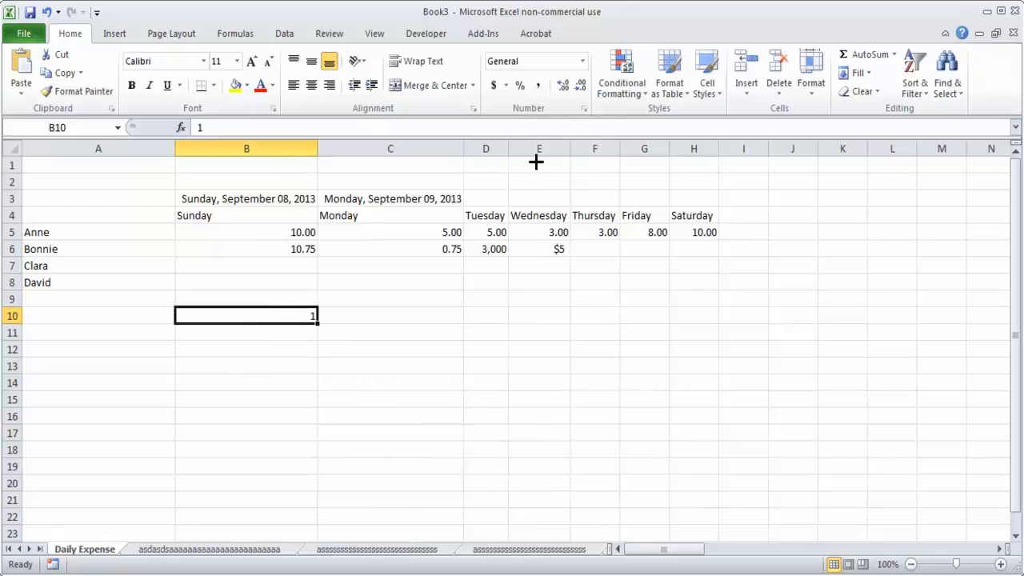
pyautogui.click(583, 60)
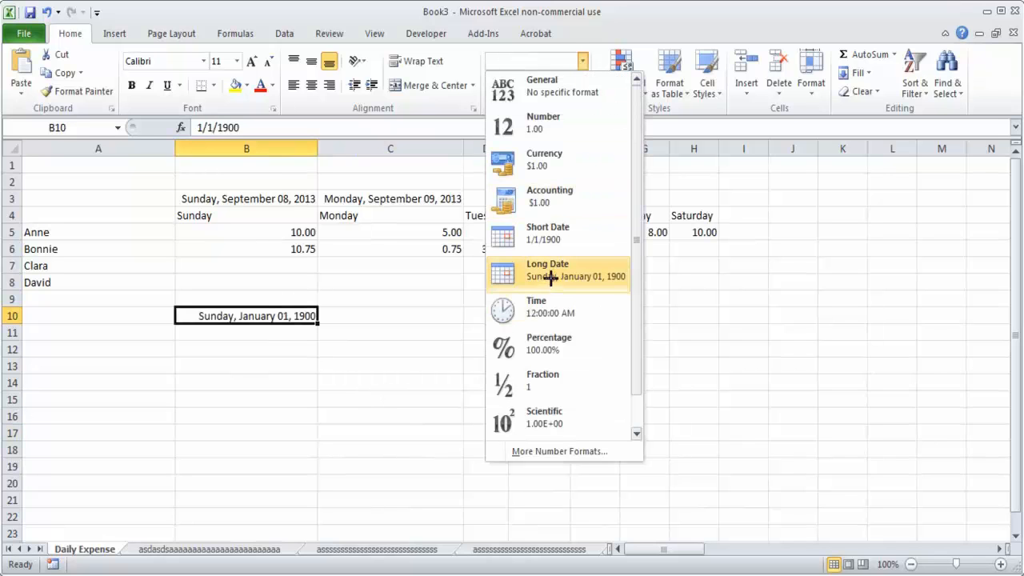
pyautogui.click(494, 272)
pyautogui.click(249, 432)
pyautogui.click(256, 317)
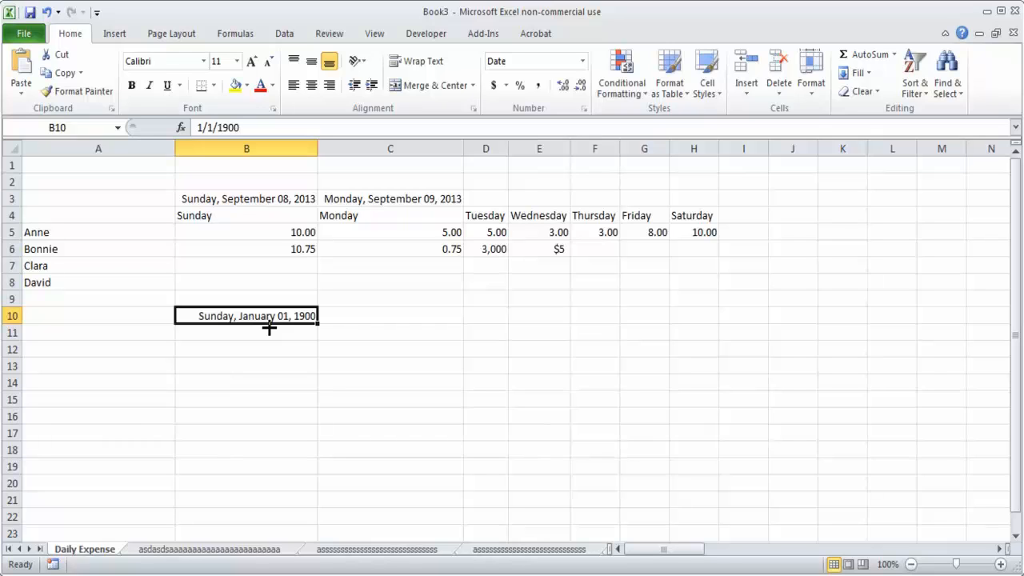
# Step: Enter the date 1-Jan-1800 in cell B12
pyautogui.click(270, 396)
pyautogui.click(294, 352)
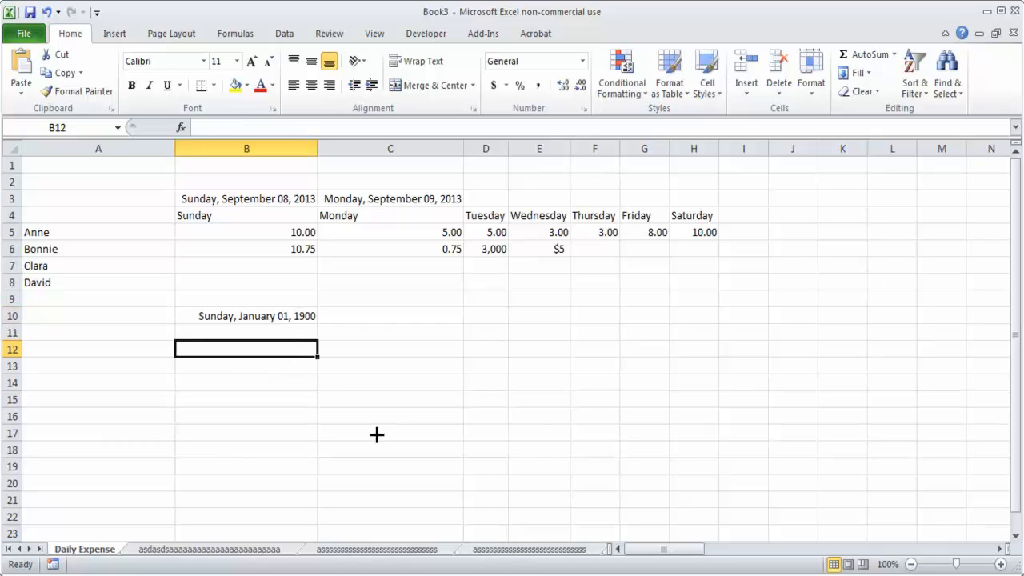
pyautogui.write('1')
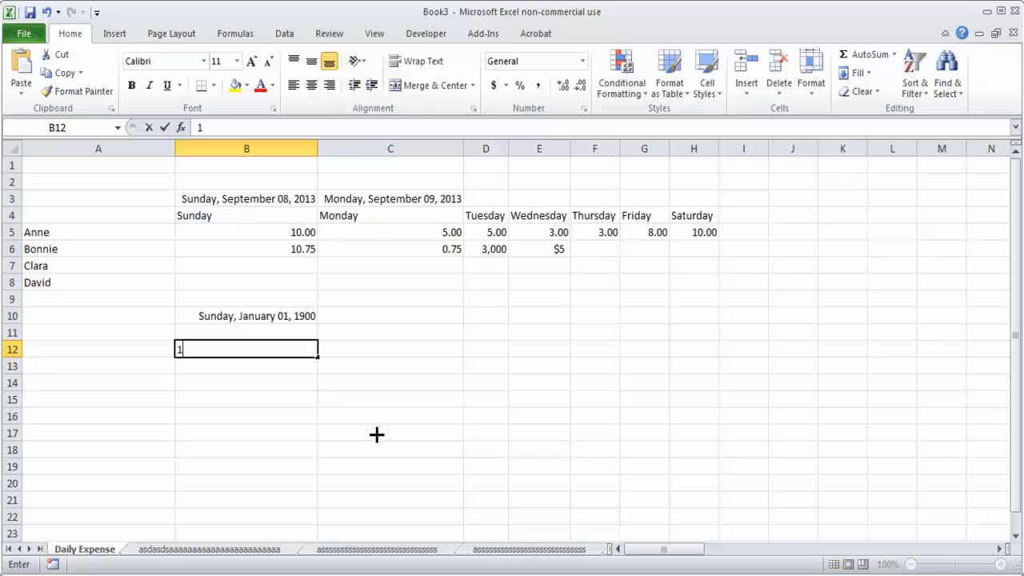
pyautogui.write('-Jan')
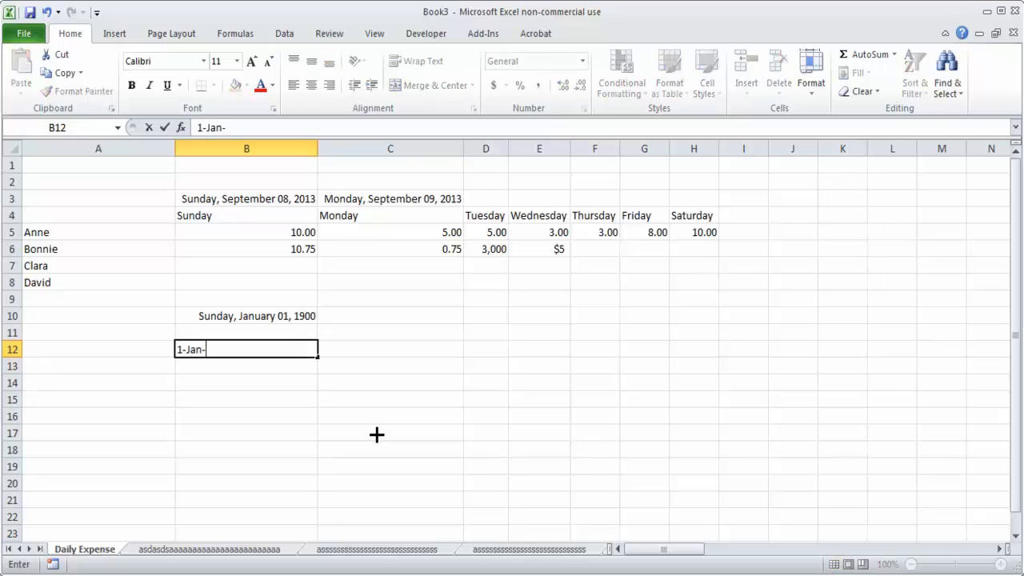
pyautogui.write('-1800')
pyautogui.press('Return')
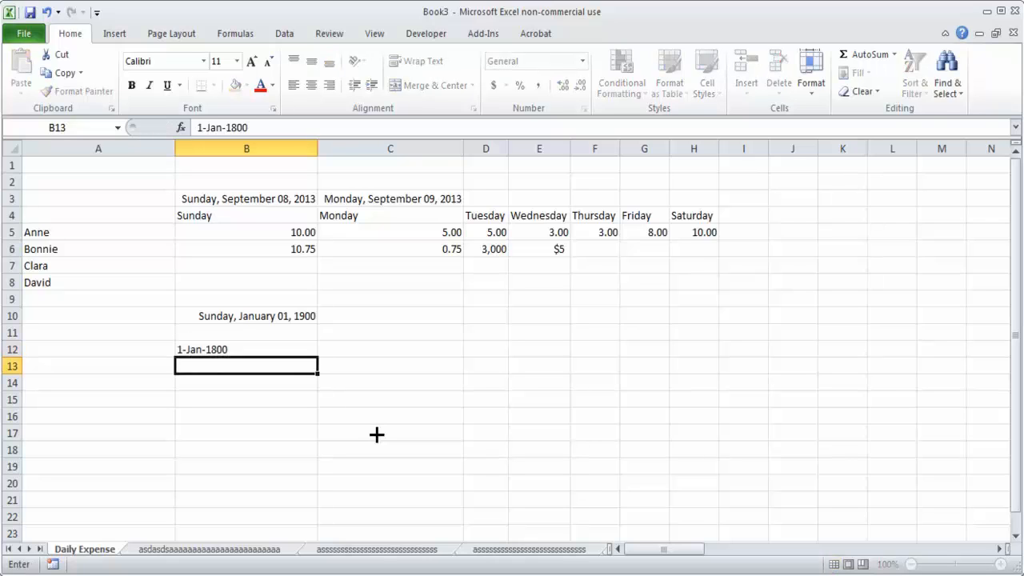
# Step: Apply the Short Date format to the 1-Jan-1800 entry in cell B12
pyautogui.click(229, 350)
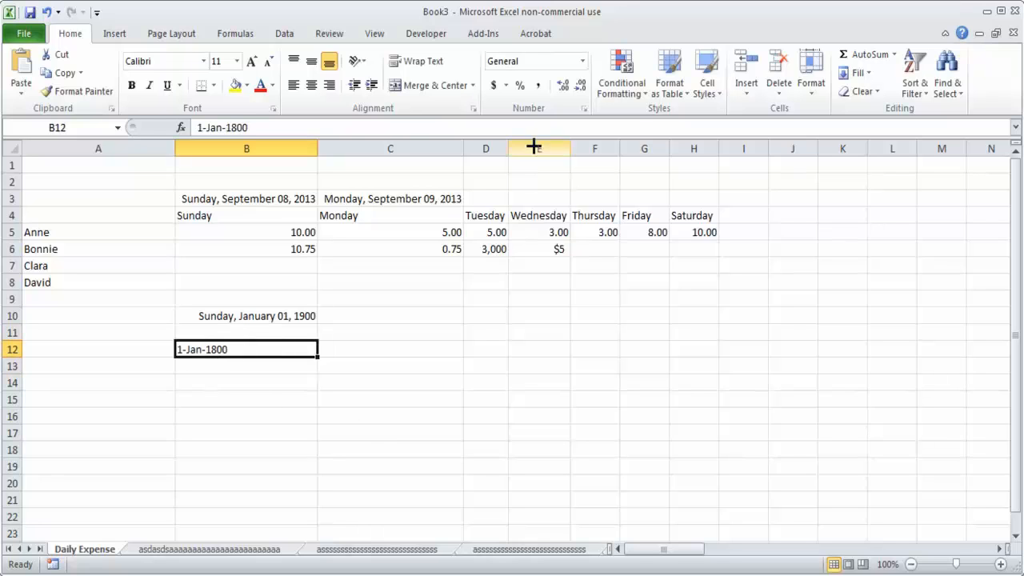
pyautogui.click(583, 61)
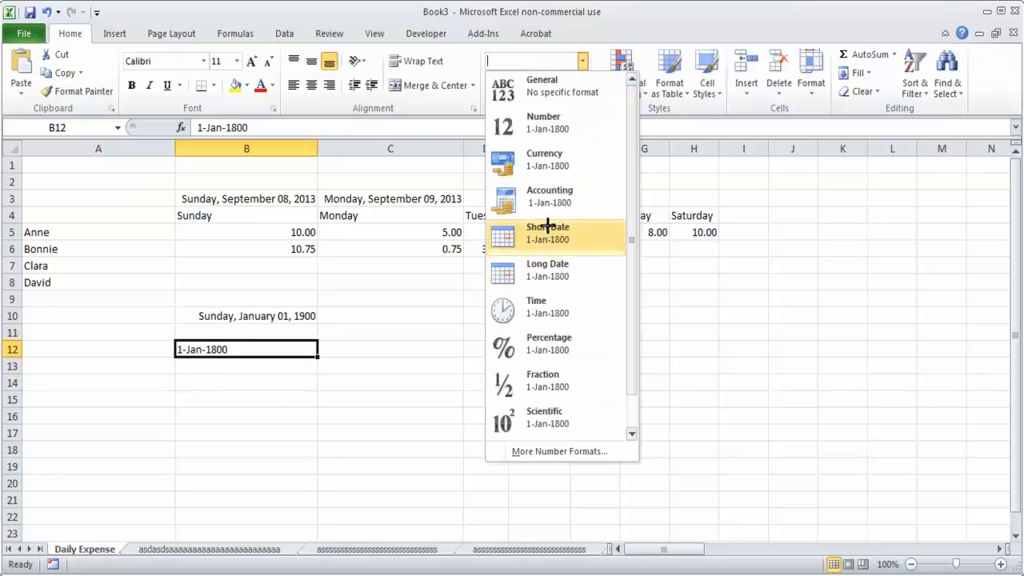
pyautogui.click(548, 234)
pyautogui.click(238, 379)
pyautogui.click(228, 349)
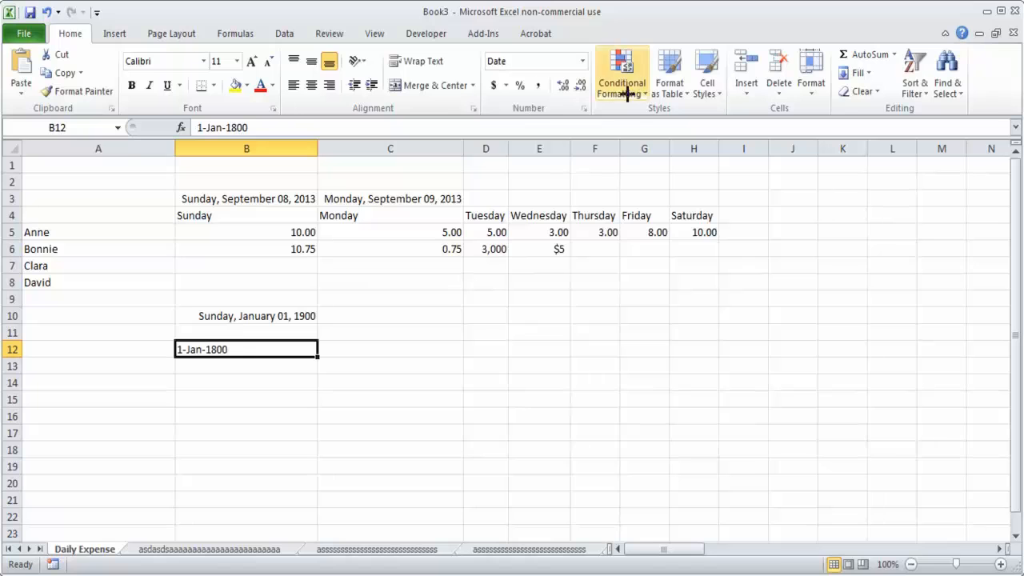
# Step: Apply the Long Date format to the 1-Jan-1800 entry in cell B12
pyautogui.click(583, 61)
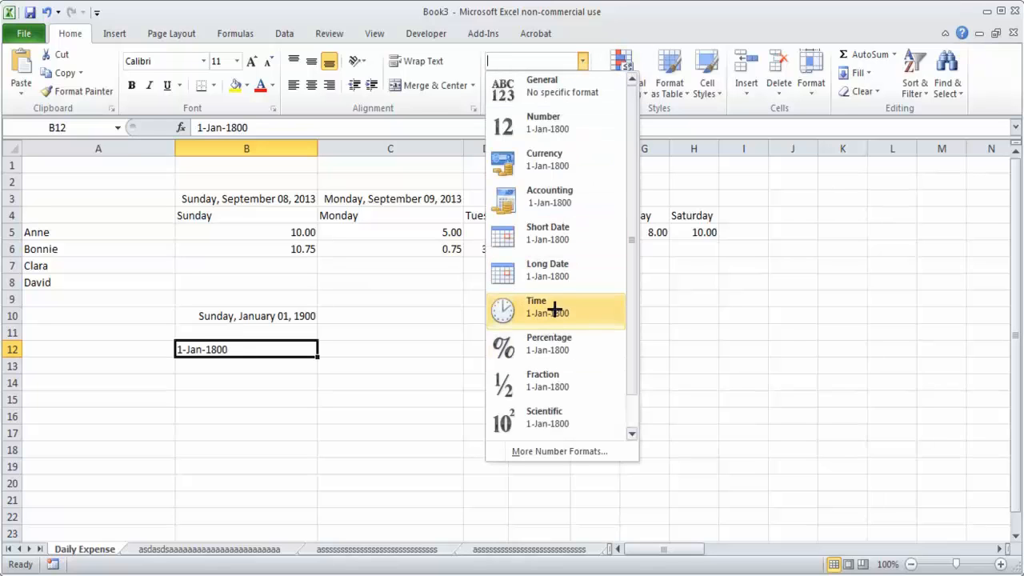
pyautogui.click(551, 270)
pyautogui.click(281, 448)
pyautogui.click(242, 350)
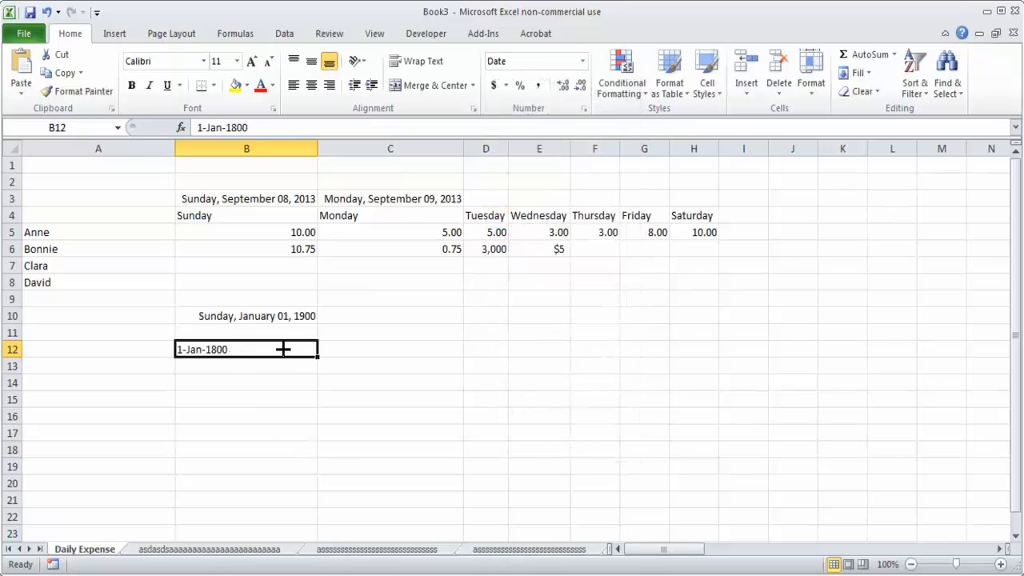
# Step: Clear cell B12 and enter the date as 1/1/1800 in it
pyautogui.press('Delete')
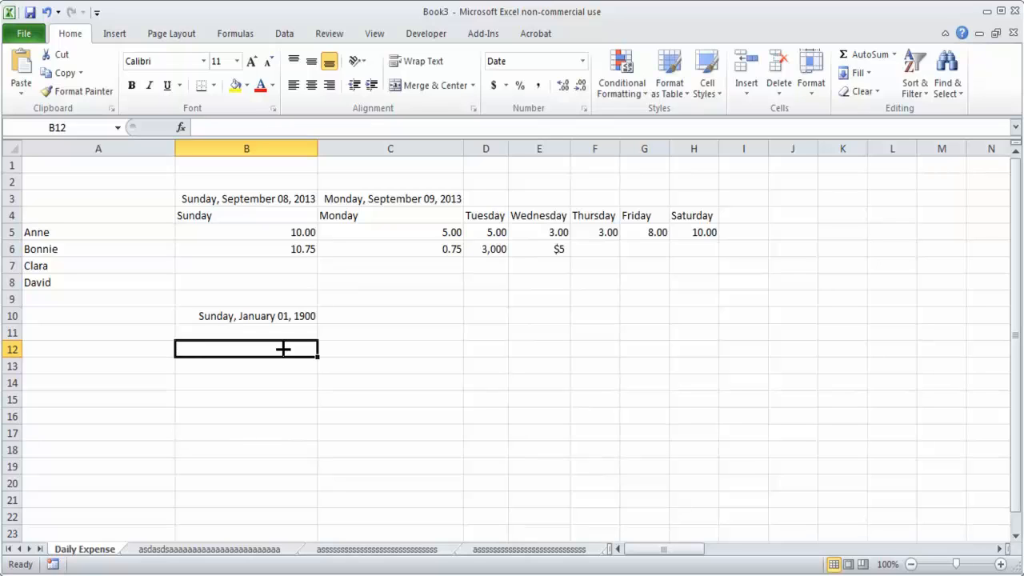
pyautogui.write('1')
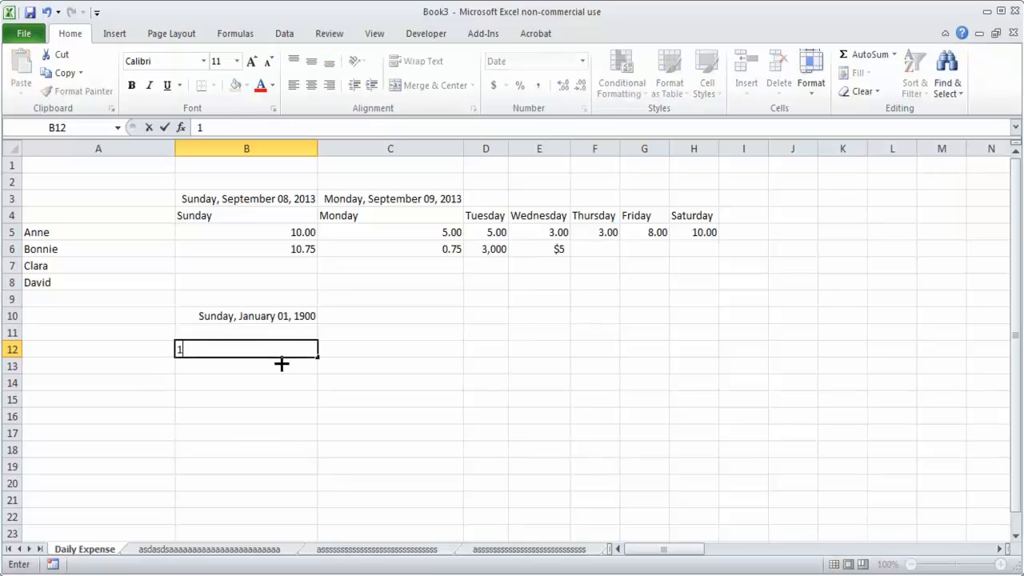
pyautogui.write('800')
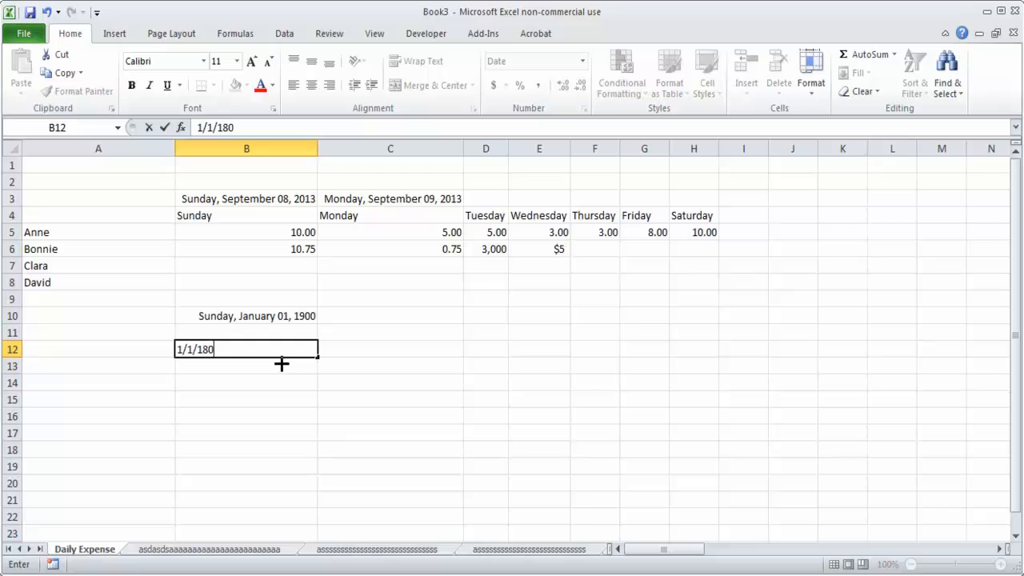
pyautogui.press('Return')
# Step: Apply the Long Date format to the 1/1/1800 entry in cell B12
pyautogui.click(286, 350)
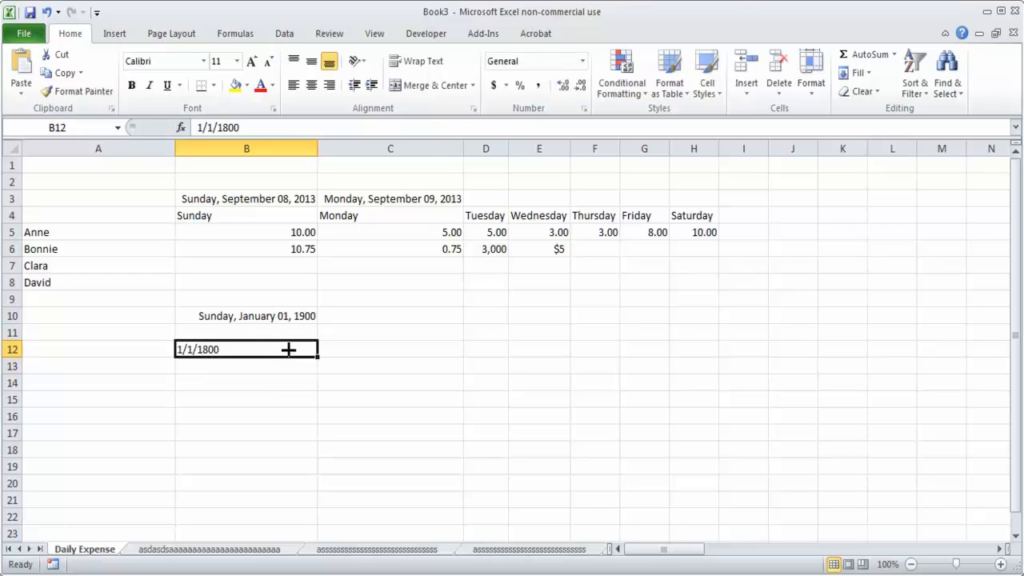
pyautogui.click(583, 61)
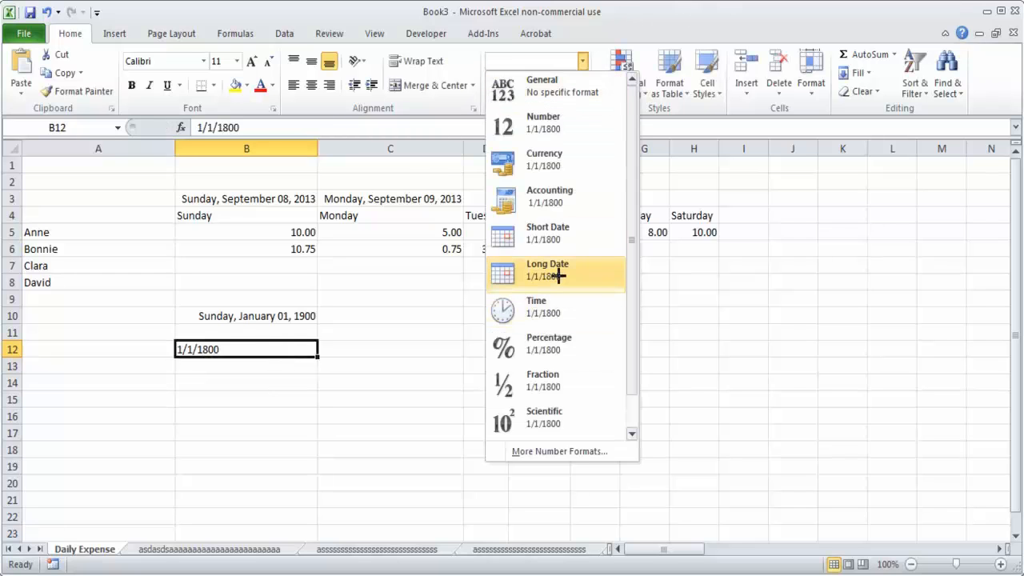
pyautogui.click(558, 275)
pyautogui.click(184, 450)
pyautogui.click(216, 353)
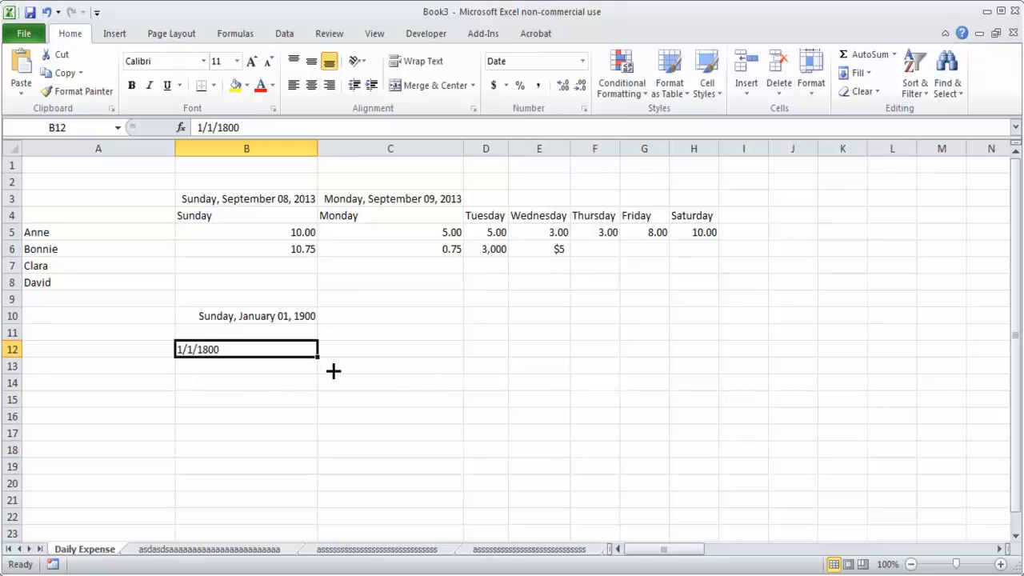
# Step: Apply the Number format to the 1/1/1800 entry in cell B12 and clear the cell's contents
pyautogui.click(295, 384)
pyautogui.click(243, 343)
pyautogui.click(273, 395)
pyautogui.click(251, 333)
pyautogui.click(251, 349)
pyautogui.click(583, 61)
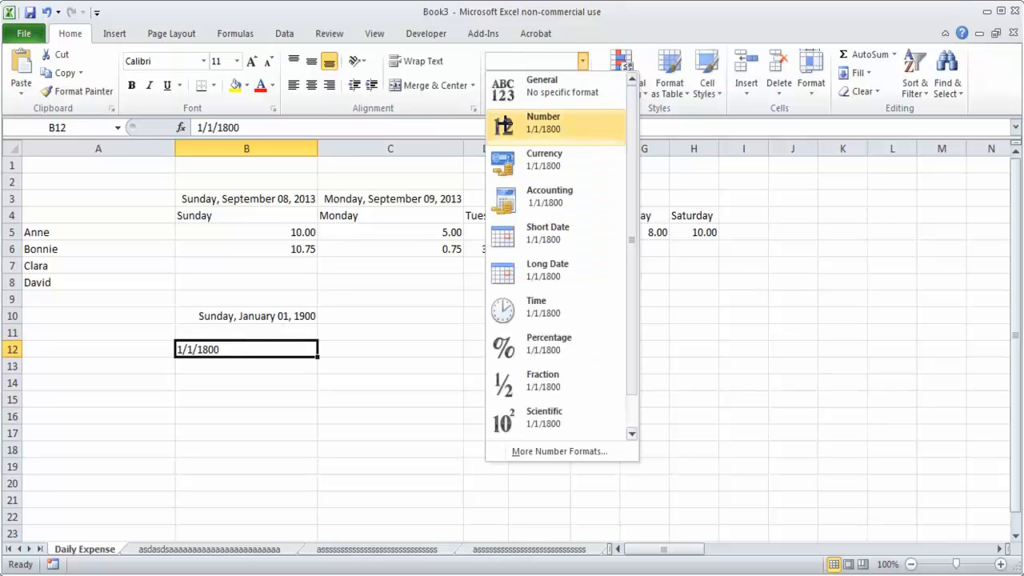
pyautogui.click(551, 119)
pyautogui.click(240, 416)
pyautogui.click(264, 350)
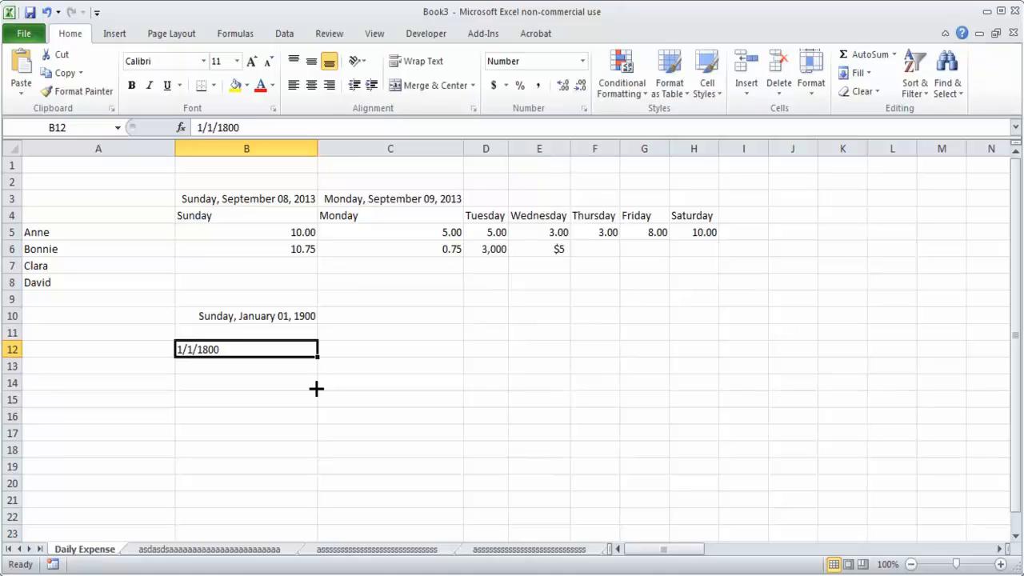
pyautogui.press('Delete')
# Step: Replace the date in cell B3 with 1/1/1800
pyautogui.click(291, 215)
pyautogui.click(292, 193)
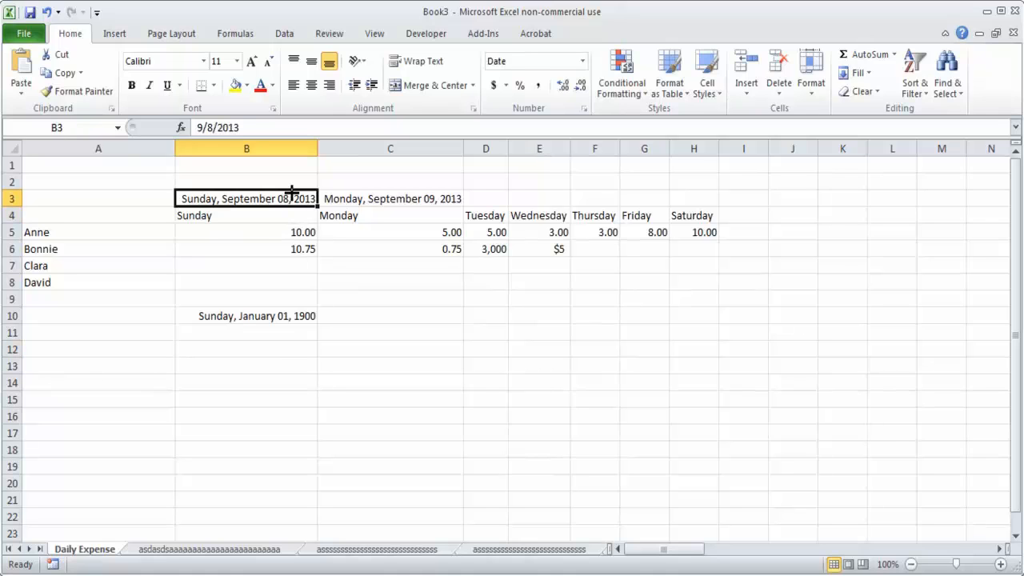
pyautogui.write('1/1/1800')
pyautogui.press('Return')
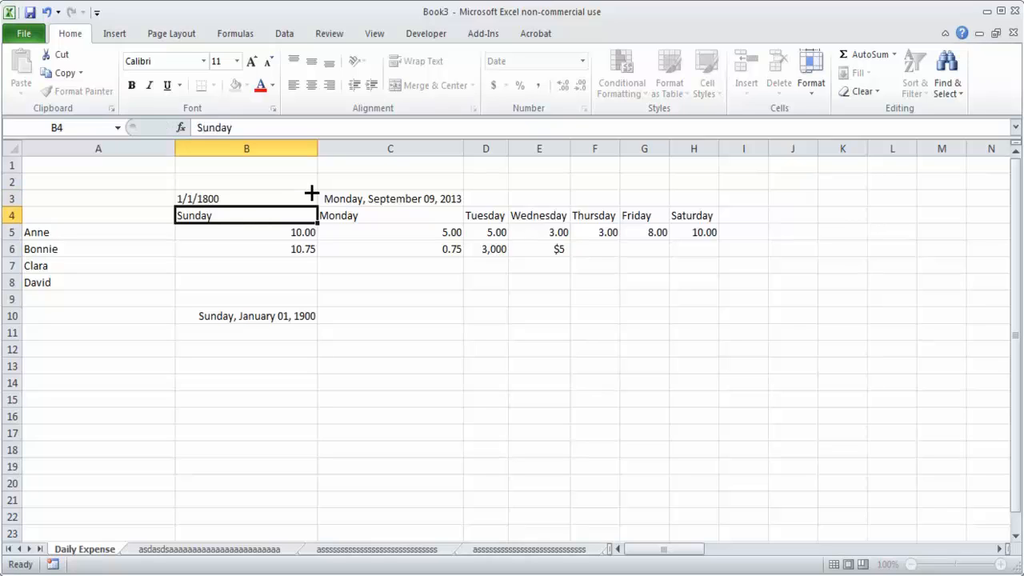
# Step: Apply the Long Date format to cell B3, and undo both the formatting and the 1/1/1800 entry
pyautogui.click(312, 194)
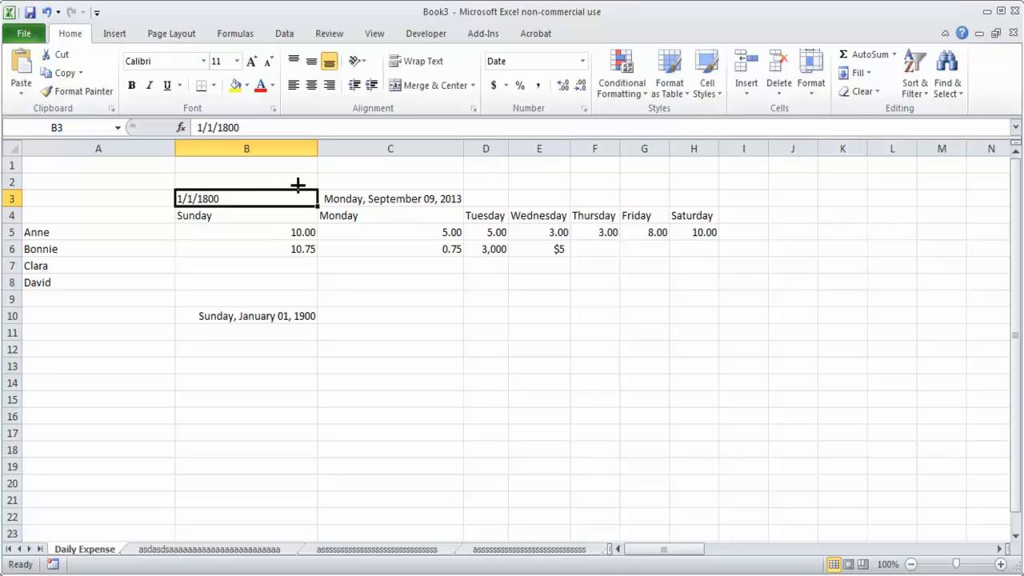
pyautogui.click(585, 61)
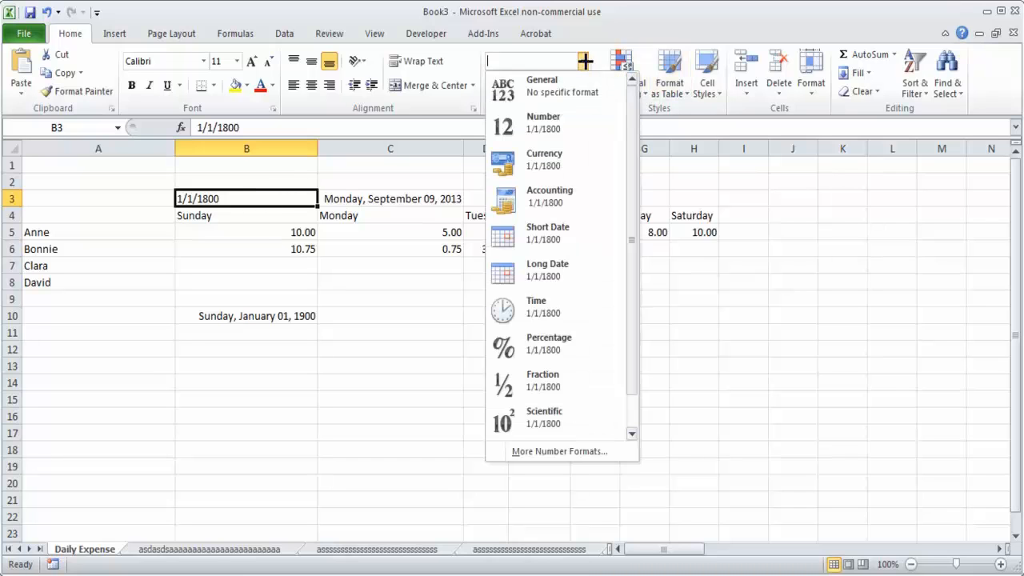
pyautogui.click(548, 269)
pyautogui.click(322, 375)
pyautogui.hotkey('ctrl', 'z')
pyautogui.hotkey('ctrl', 'z')
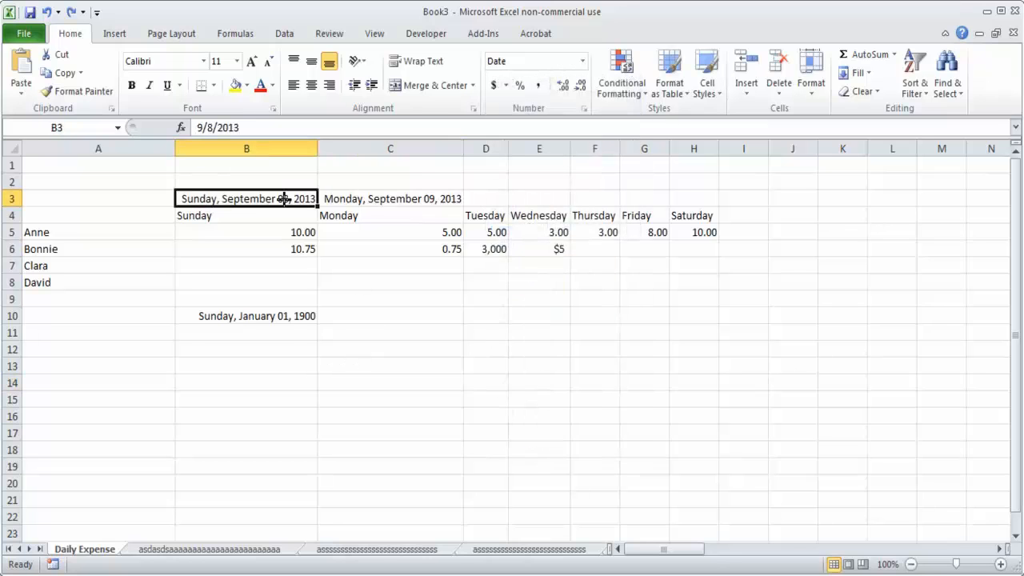
# Step: Enter the date 12/31/9999 in cell B11, directly below the 1900 date
pyautogui.click(294, 321)
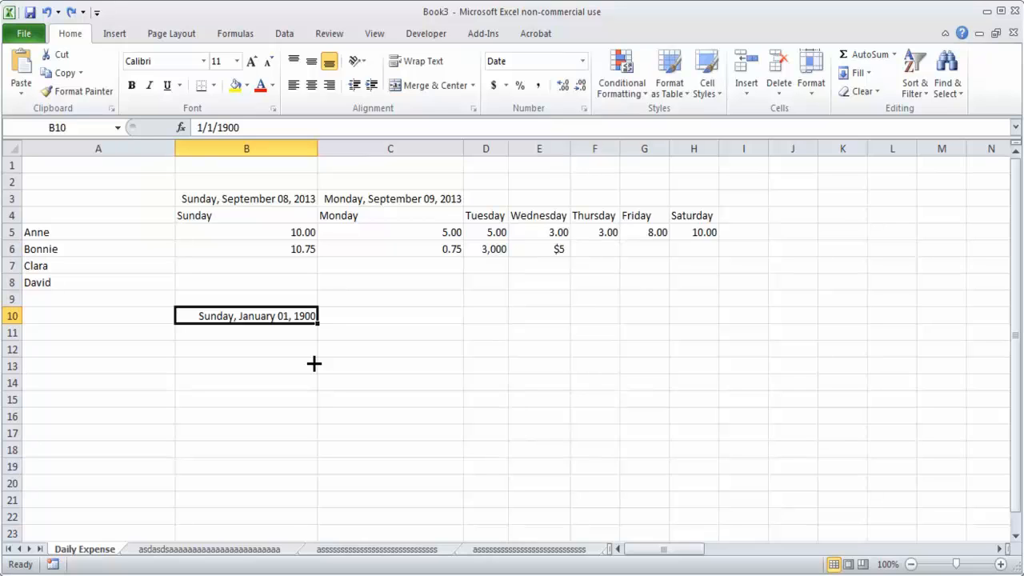
pyautogui.click(297, 364)
pyautogui.click(287, 332)
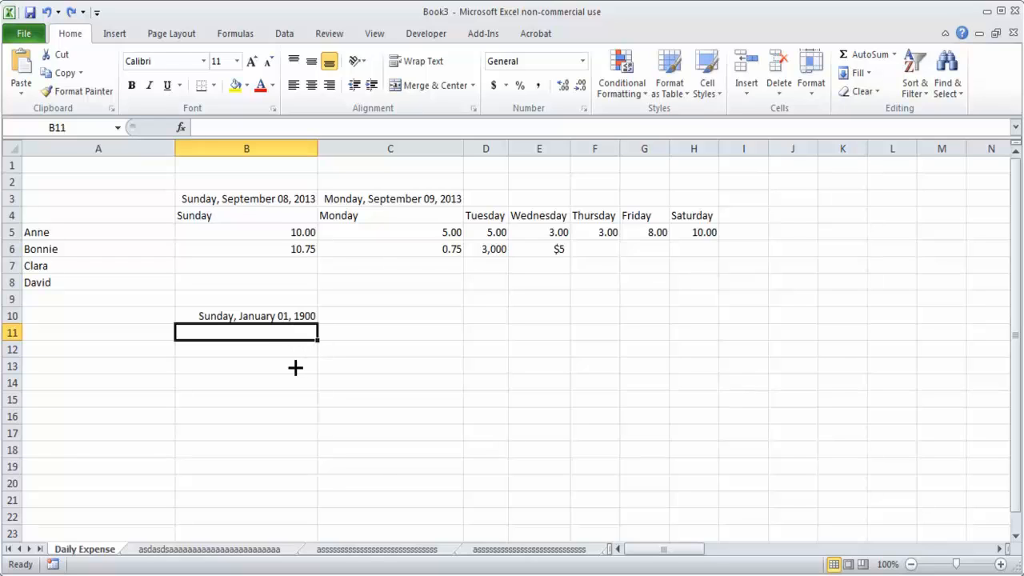
pyautogui.write('1')
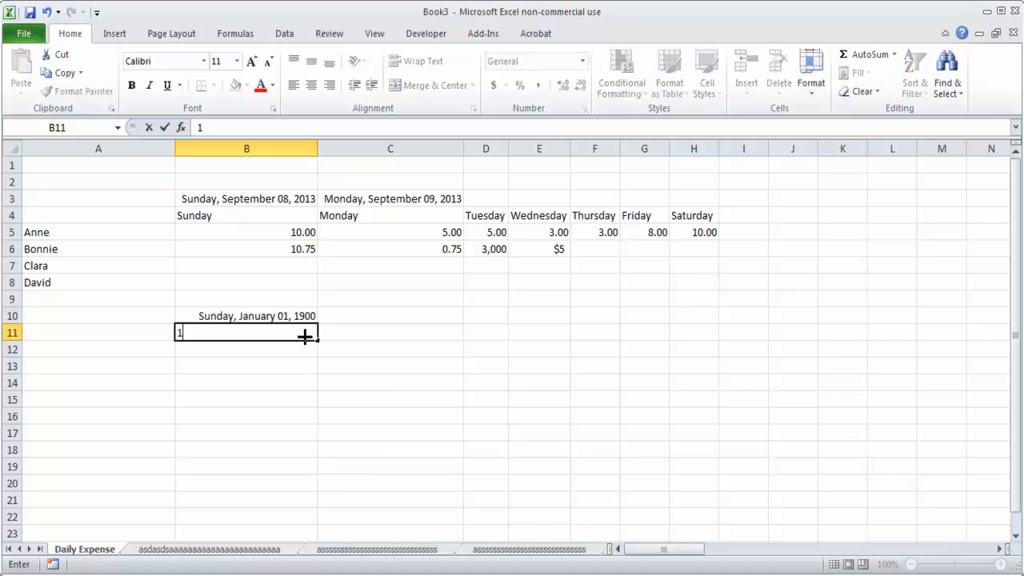
pyautogui.write('2/31/9999')
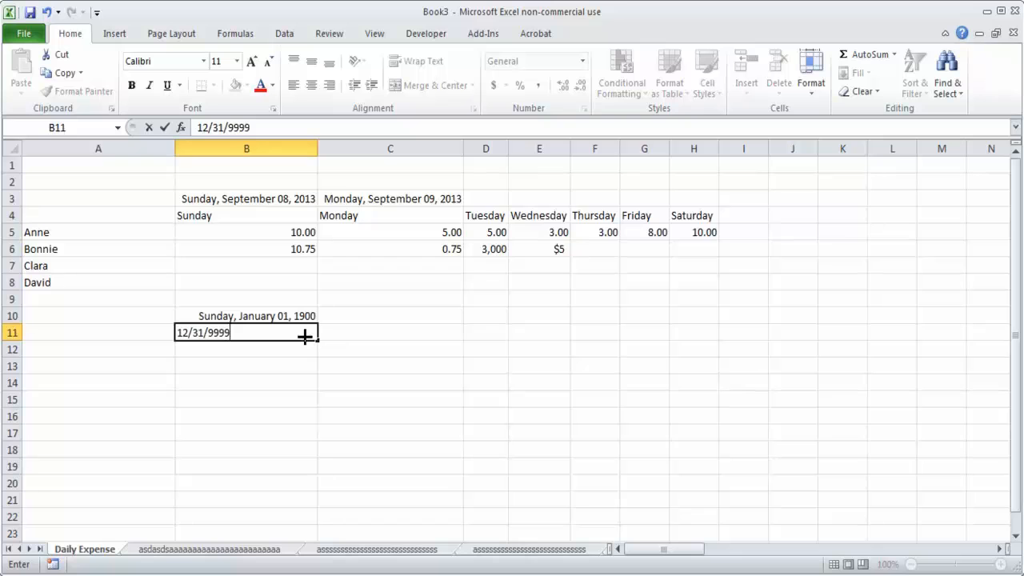
pyautogui.press('Return')
# Step: Apply the Long Date format to the 12/31/9999 date in cell B11
pyautogui.click(304, 337)
pyautogui.click(582, 61)
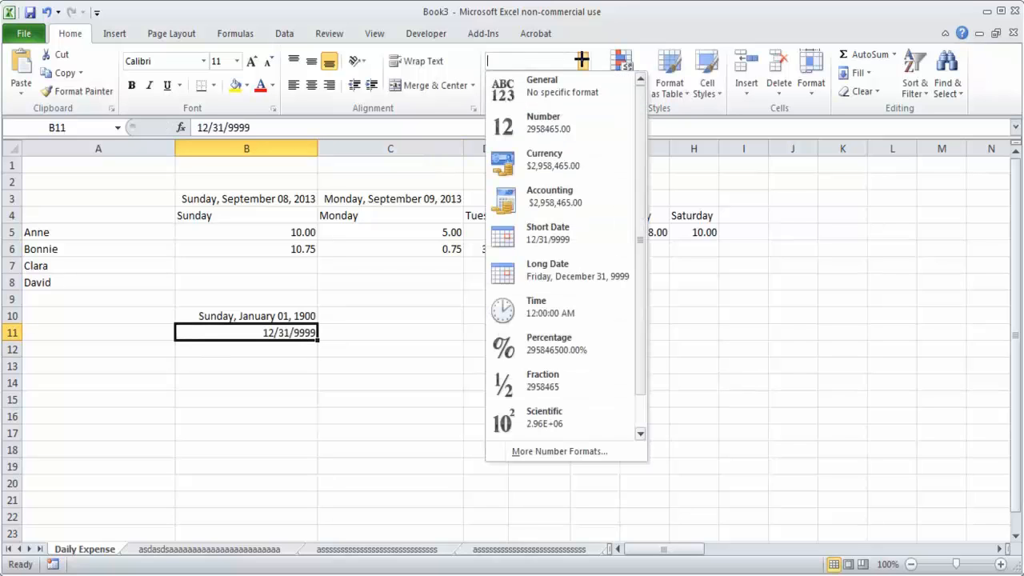
pyautogui.click(587, 278)
pyautogui.click(337, 431)
pyautogui.click(232, 332)
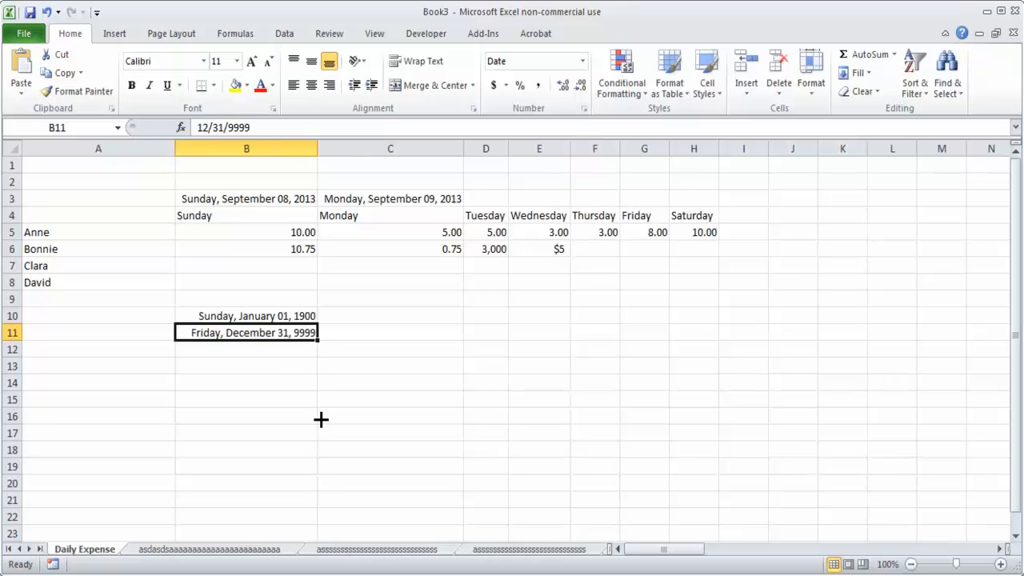
# Step: Apply the Number format to cell B11 to show the date's serial number
pyautogui.click(583, 61)
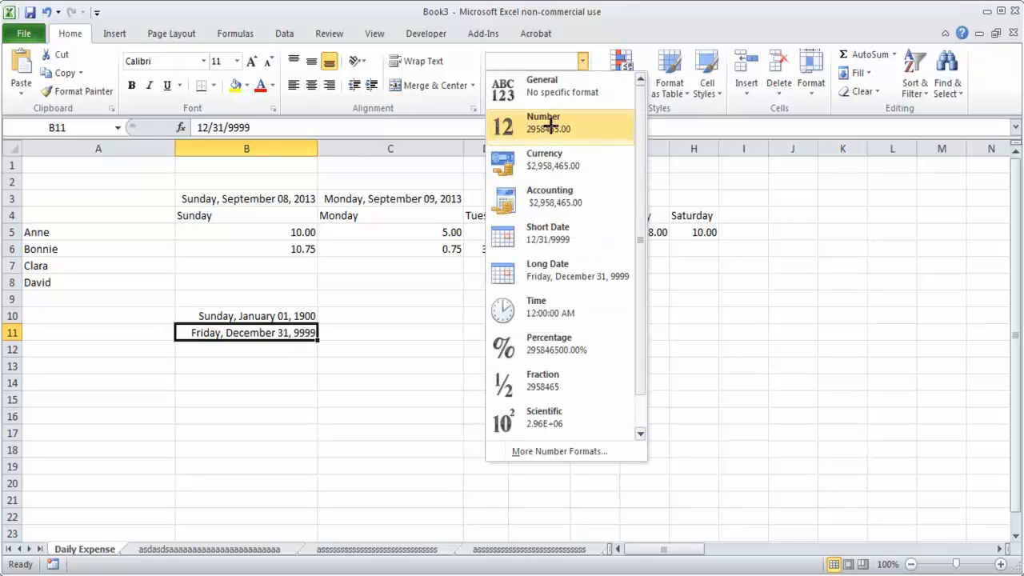
pyautogui.click(551, 124)
pyautogui.click(270, 377)
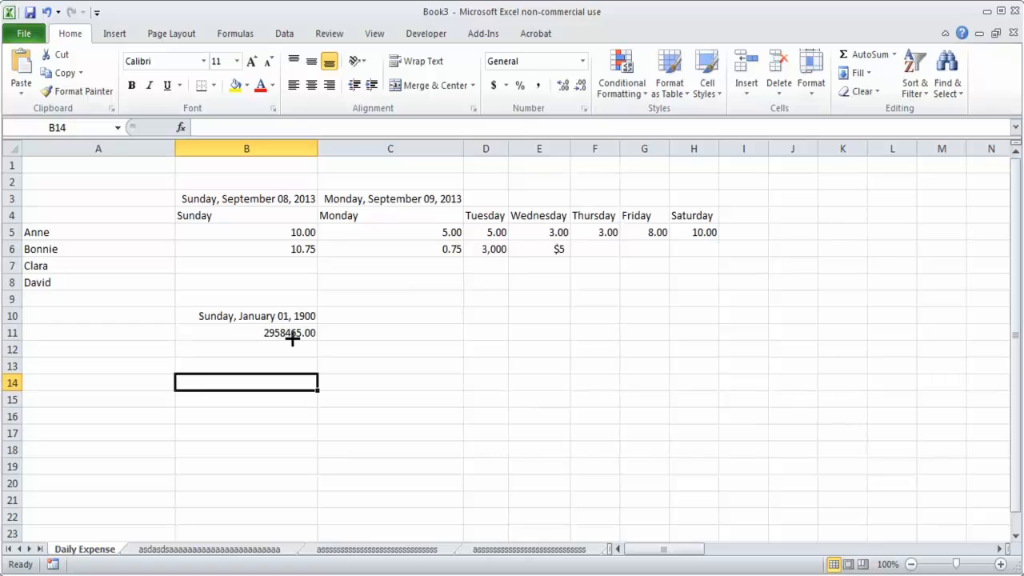
# Step: Enter the number 2958466 in cell B13
pyautogui.press('Up')
pyautogui.press('Up')
pyautogui.click(354, 353)
pyautogui.press('Down')
pyautogui.press('Left')
pyautogui.write('29')
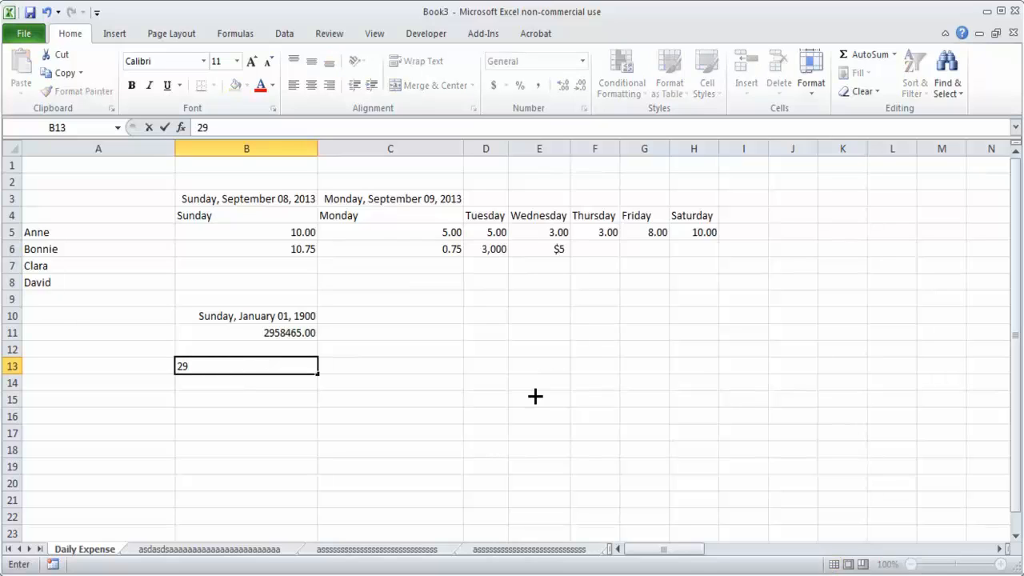
pyautogui.write('58466')
pyautogui.press('Return')
# Step: Apply the Long Date format to the number in cell B13
pyautogui.press('Up')
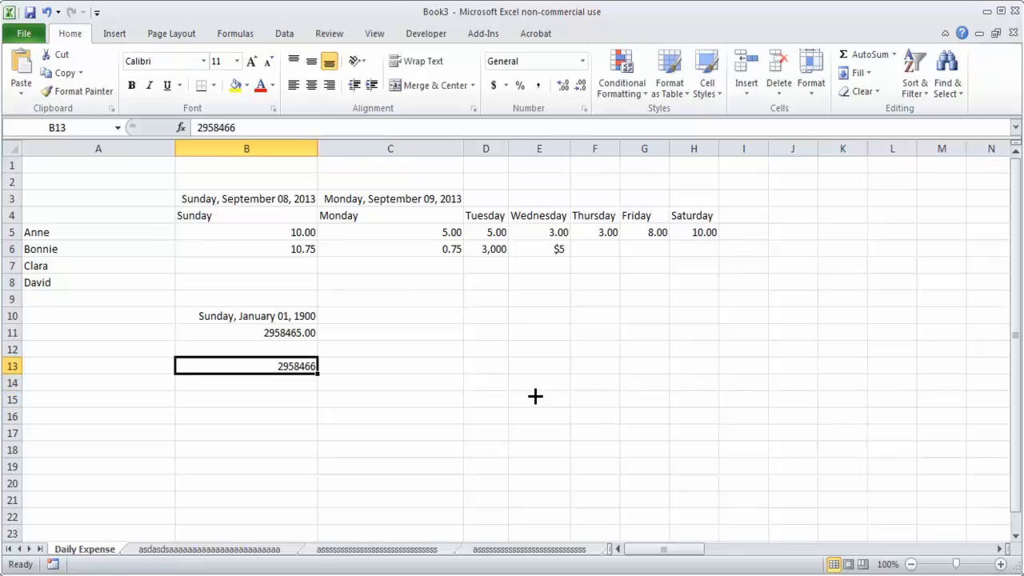
pyautogui.click(582, 61)
pyautogui.click(542, 271)
pyautogui.click(336, 433)
pyautogui.click(207, 365)
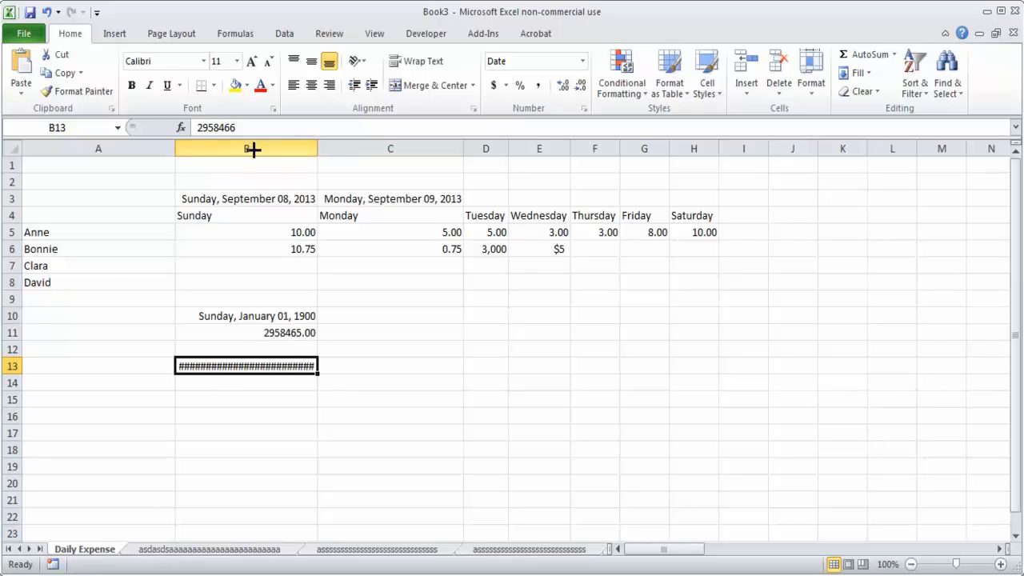
# Step: Widen column B to check the display of cell B13, and undo the widening
pyautogui.moveTo(318, 149); pyautogui.dragTo(867, 149)
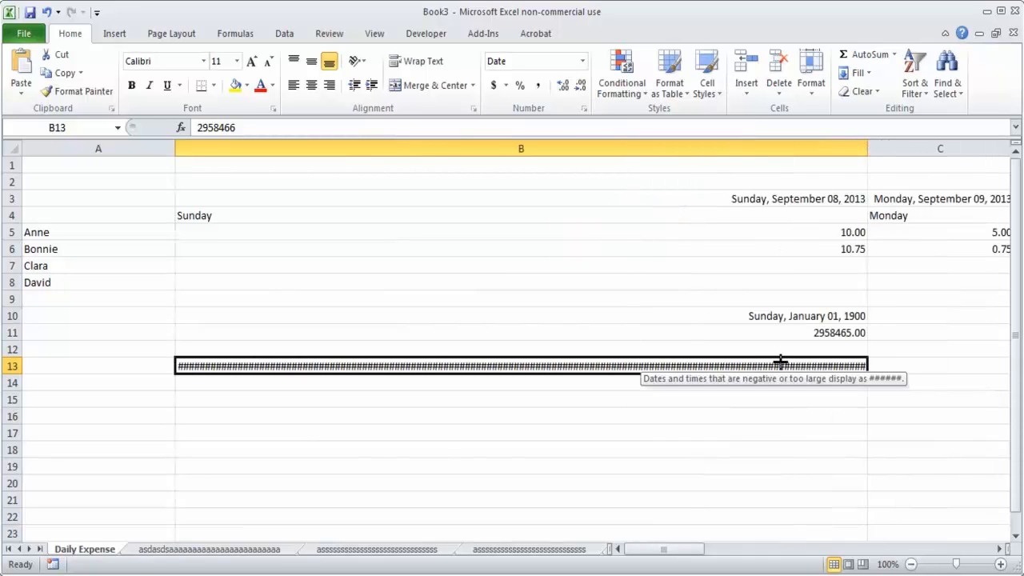
pyautogui.hotkey('ctrl', 'z')
pyautogui.hotkey('ctrl', 'z')
pyautogui.click(285, 350)
pyautogui.click(284, 364)
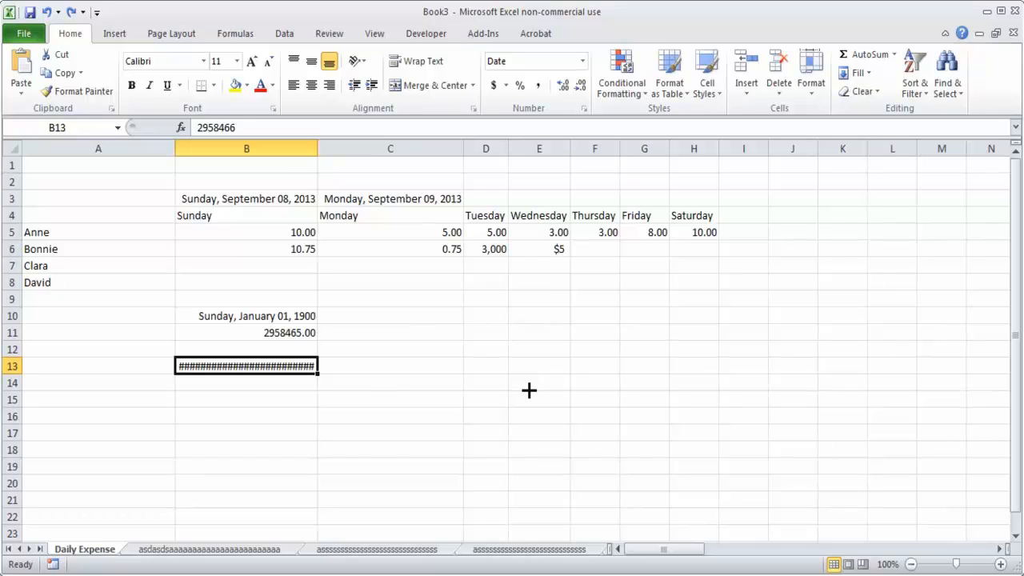
# Step: Apply the Number format to cell B13 and change its value to 2958464
pyautogui.click(582, 61)
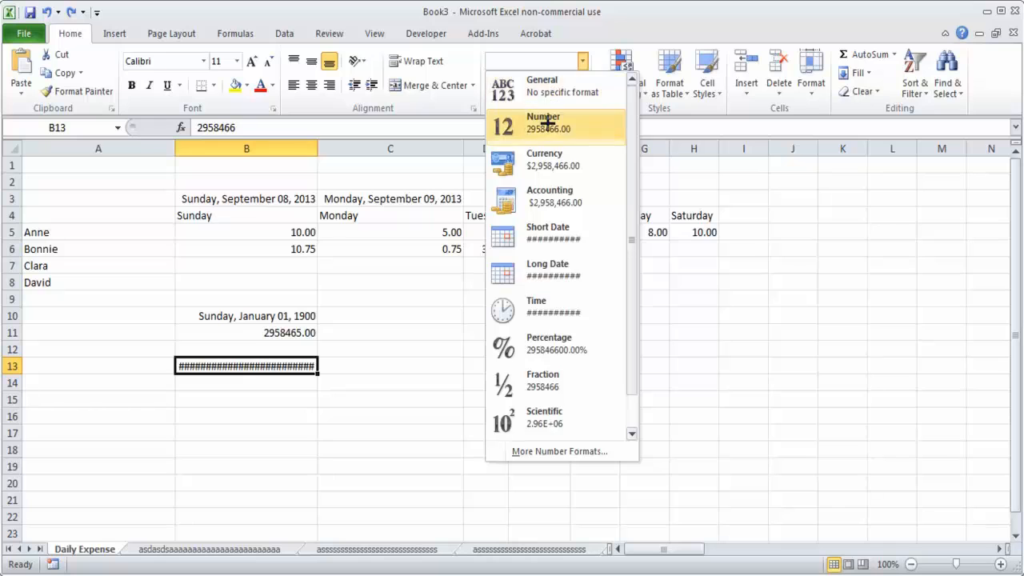
pyautogui.click(548, 121)
pyautogui.click(265, 430)
pyautogui.doubleClick(295, 364)
pyautogui.press('BackSpace')
pyautogui.write('4')
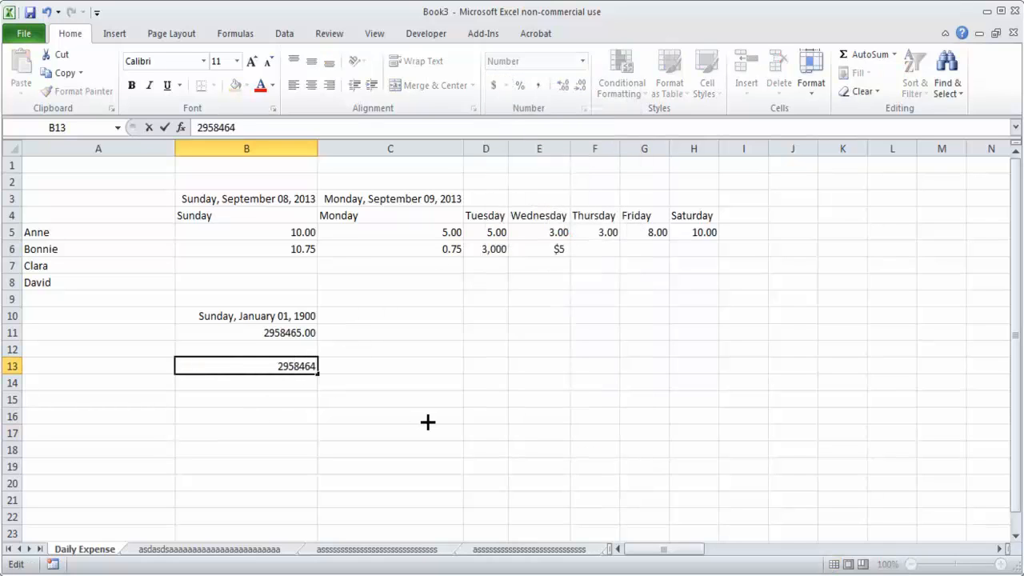
pyautogui.press('Return')
# Step: Apply the Long Date format to the serial number in cell B13
pyautogui.click(280, 371)
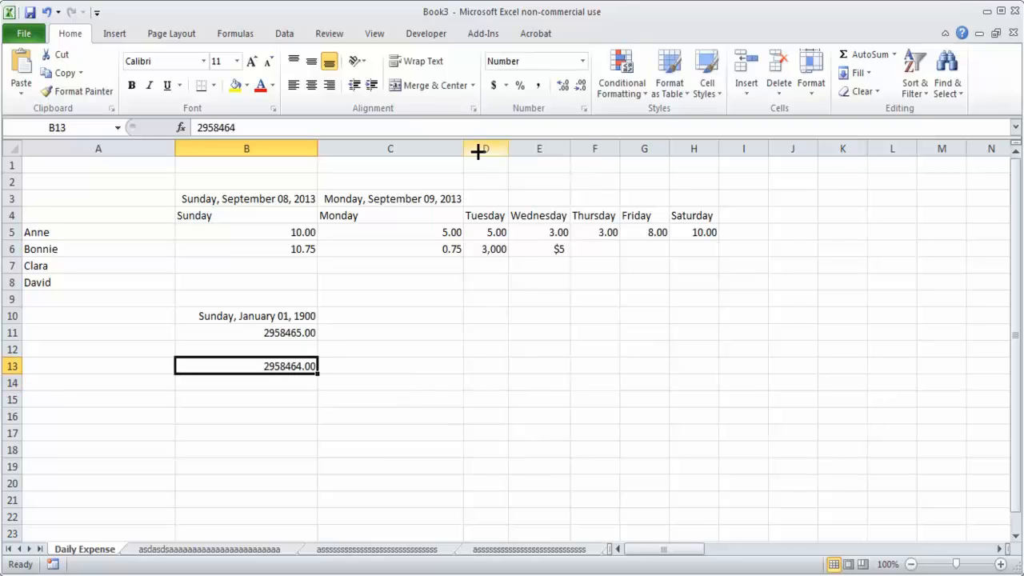
pyautogui.click(582, 61)
pyautogui.click(560, 276)
pyautogui.click(319, 398)
pyautogui.click(267, 367)
pyautogui.click(265, 403)
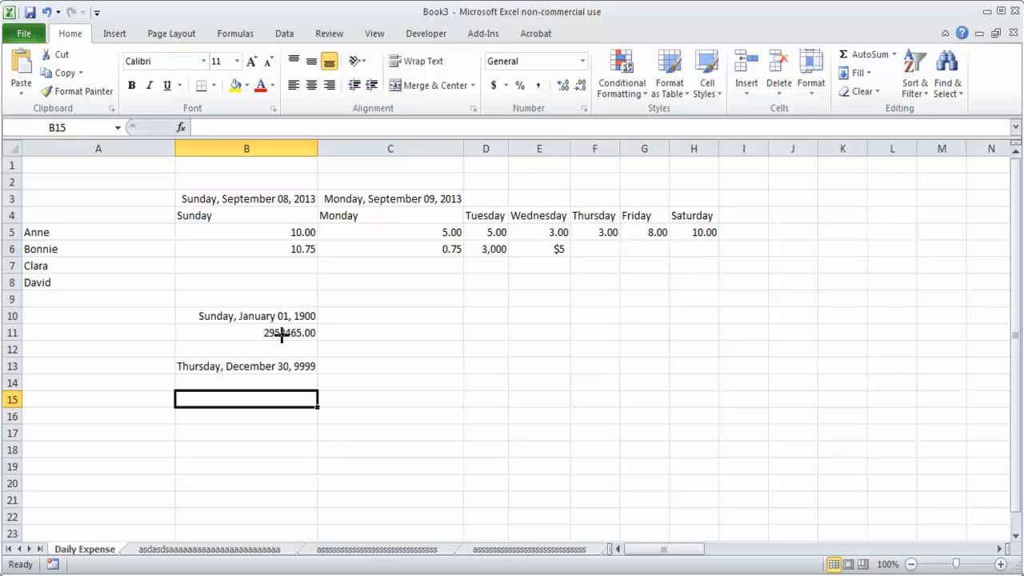
# Step: Enter the time 8:30 in cell E12
pyautogui.click(453, 345)
pyautogui.click(579, 350)
pyautogui.click(559, 348)
pyautogui.write('8')
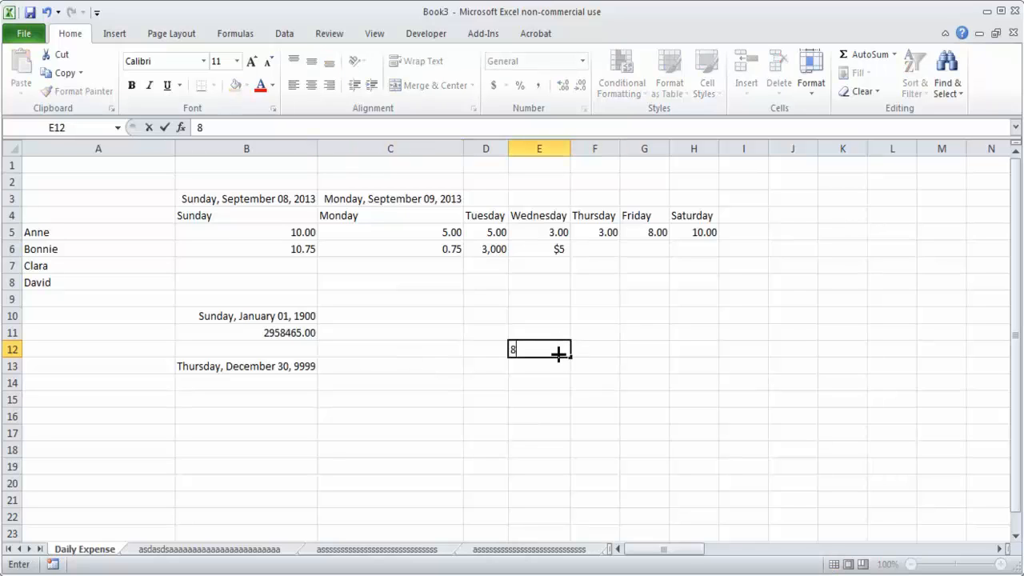
pyautogui.write(':30')
pyautogui.press('Return')
# Step: Apply the Time format to cell E12
pyautogui.click(559, 354)
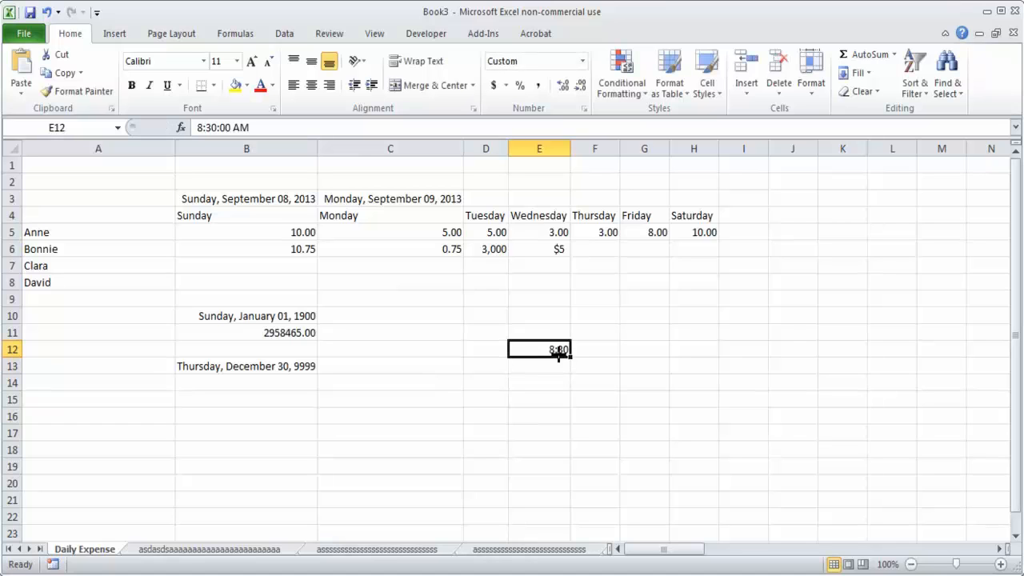
pyautogui.click(582, 61)
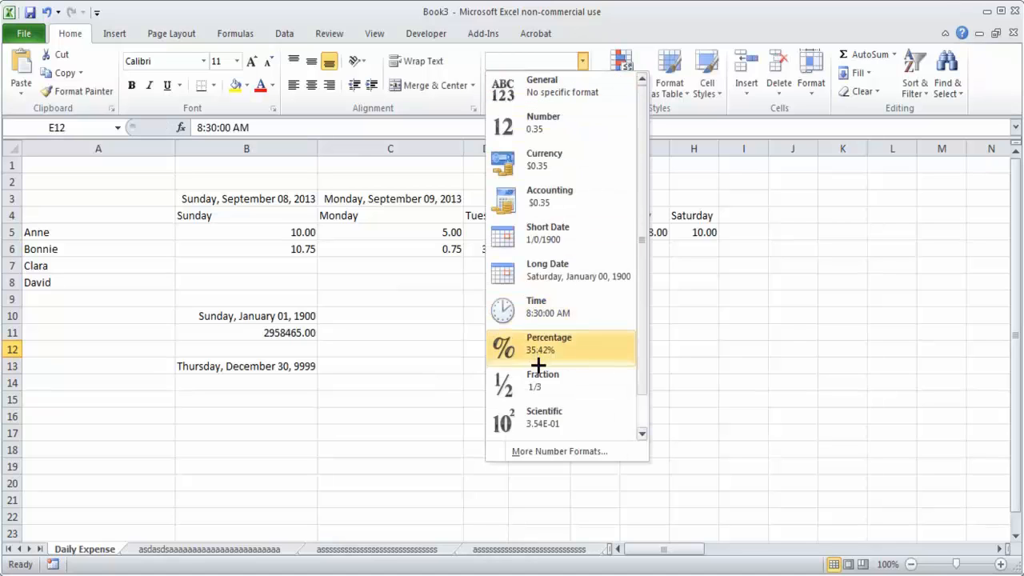
pyautogui.click(549, 313)
pyautogui.click(549, 438)
pyautogui.click(530, 350)
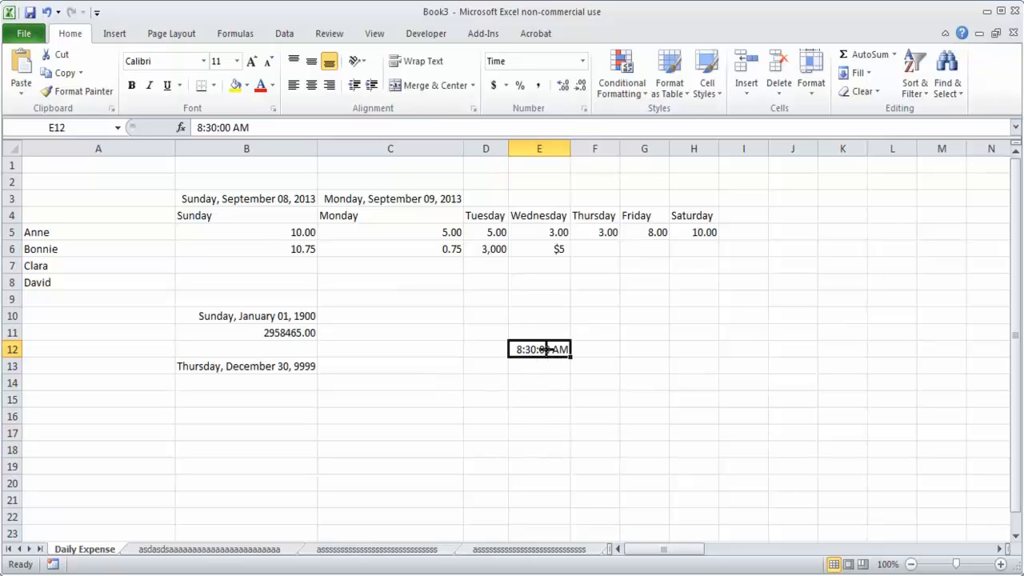
# Step: Enter the time 13:00 in cell E15
pyautogui.click(536, 395)
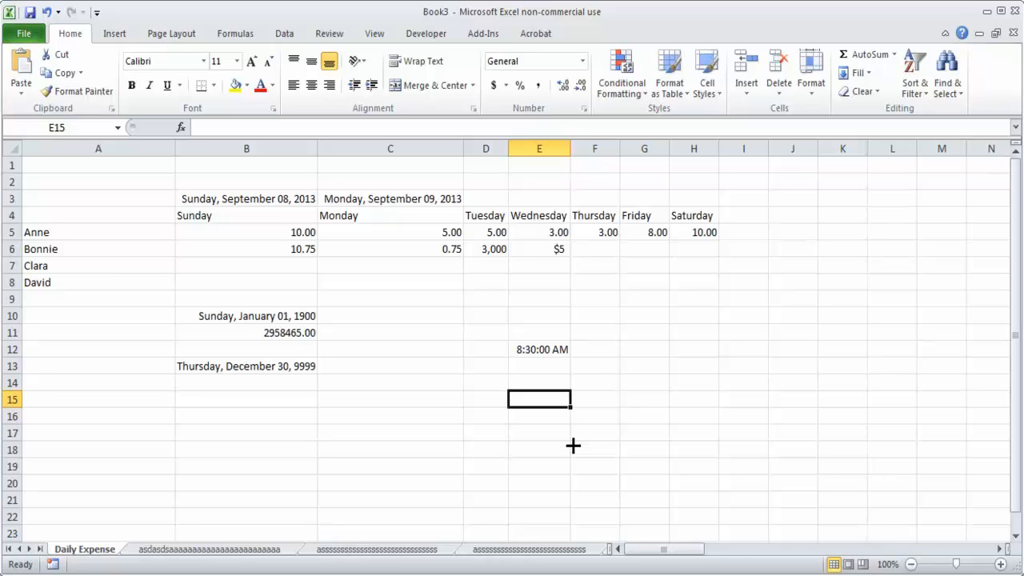
pyautogui.write('13:00')
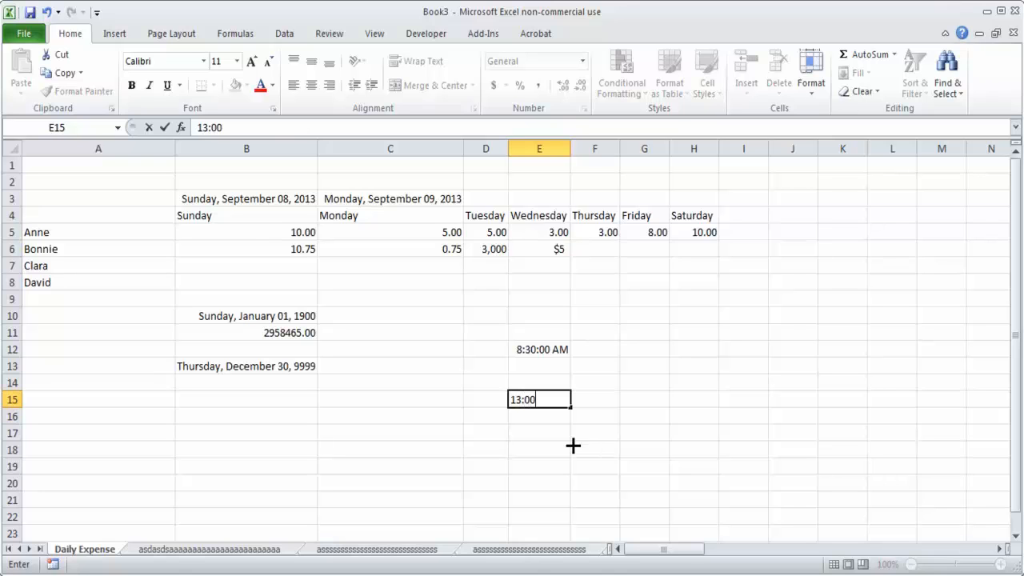
pyautogui.press('Return')
# Step: Apply the Time format to cell E15
pyautogui.press('Up')
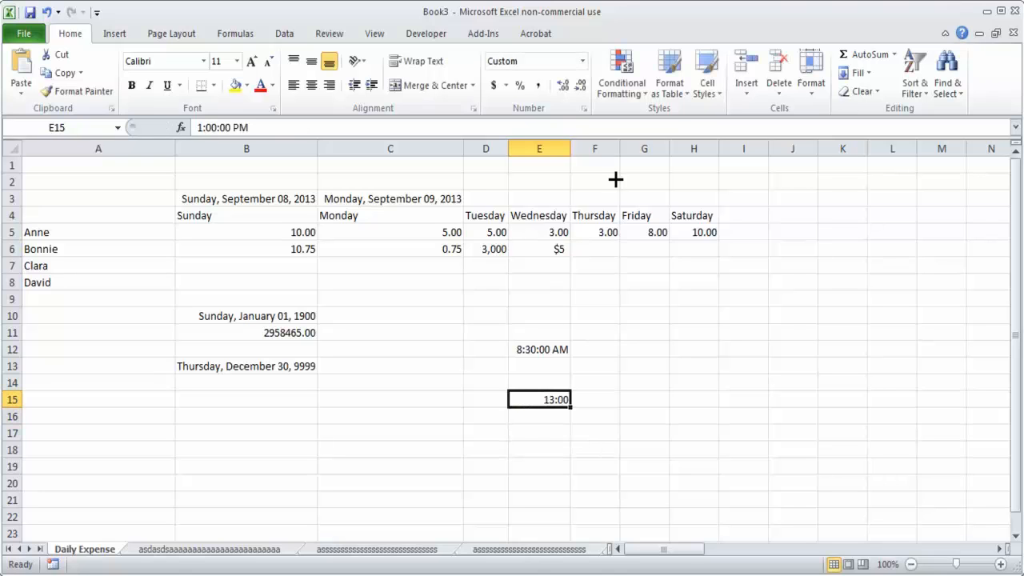
pyautogui.click(582, 61)
pyautogui.click(558, 324)
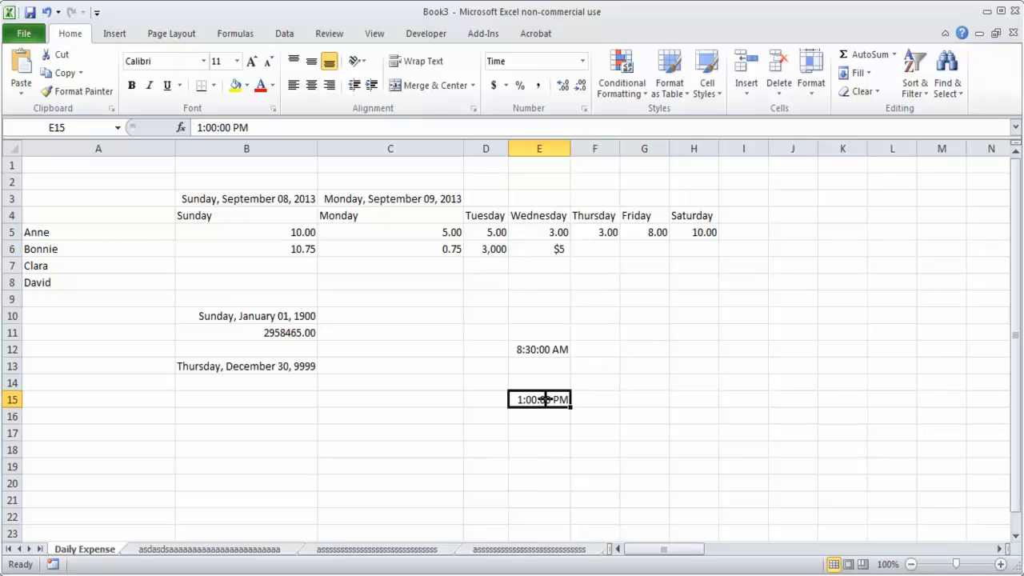
# Step: Apply the custom number format [h]:mm:ss to cell E15 to show its time in 24-hour form
pyautogui.click(583, 62)
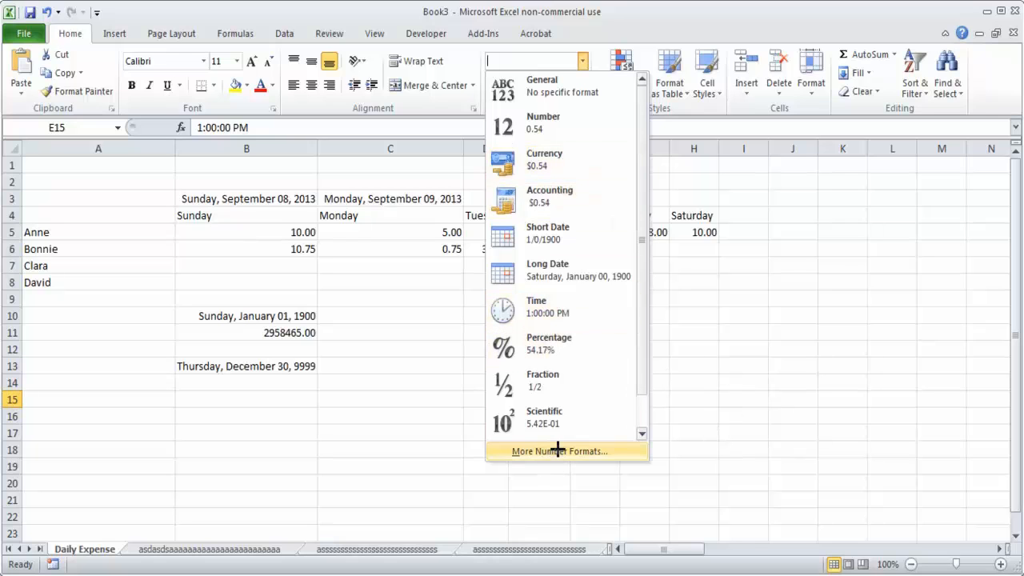
pyautogui.click(612, 455)
pyautogui.click(117, 195)
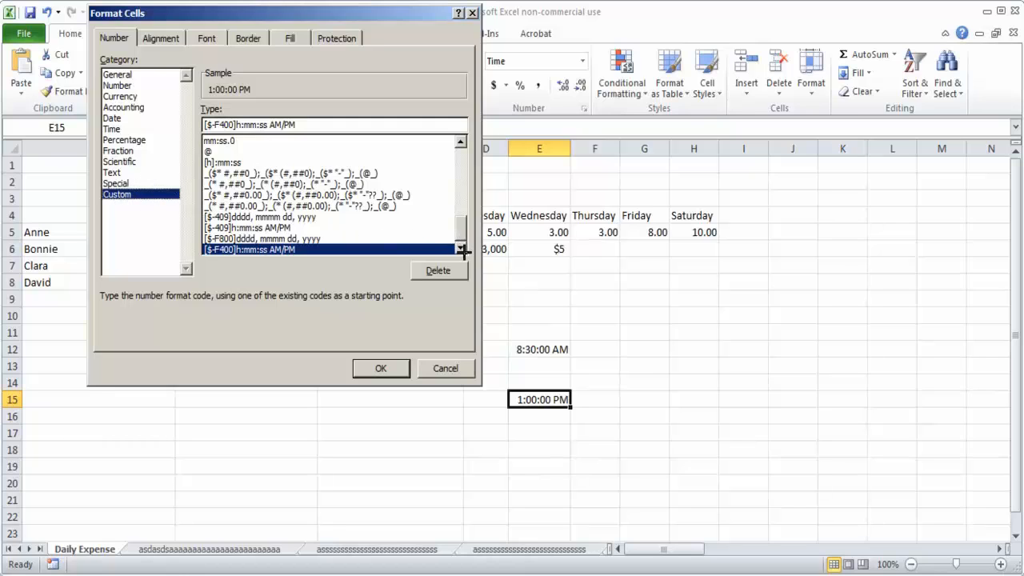
pyautogui.click(253, 239)
pyautogui.click(251, 247)
pyautogui.click(241, 164)
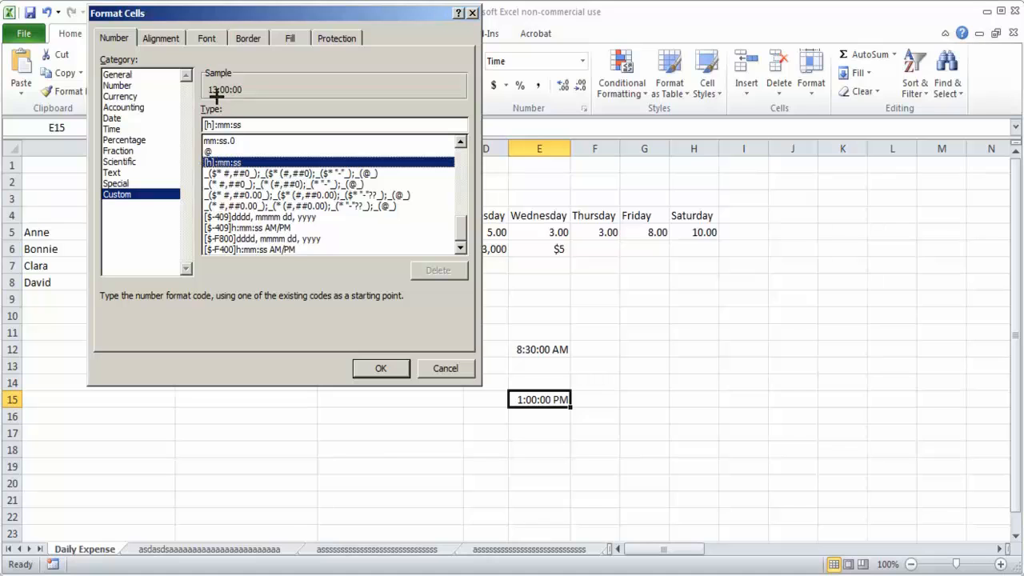
pyautogui.click(378, 368)
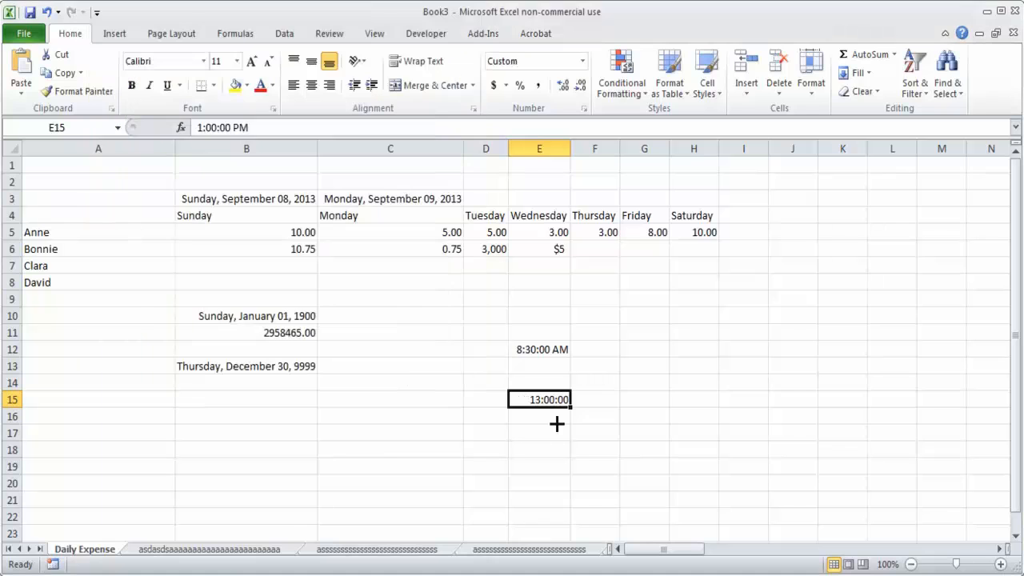
pyautogui.click(538, 449)
# Step: Preview the custom formats h:mm:ss, h:mm, h:mm:ss AM/PM and h:mm AM/PM on the time in cell E15
pyautogui.click(544, 400)
pyautogui.click(583, 61)
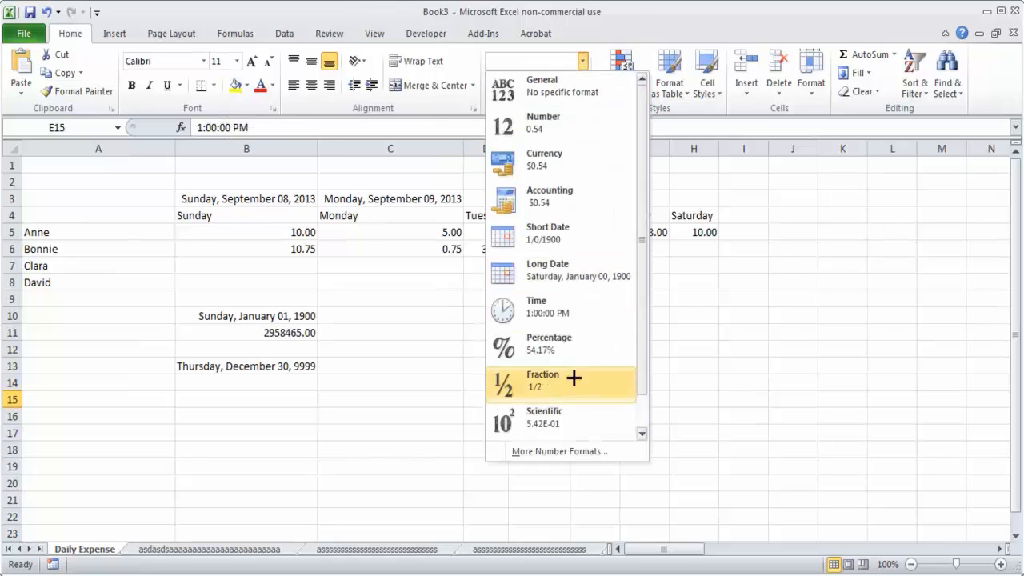
pyautogui.click(565, 452)
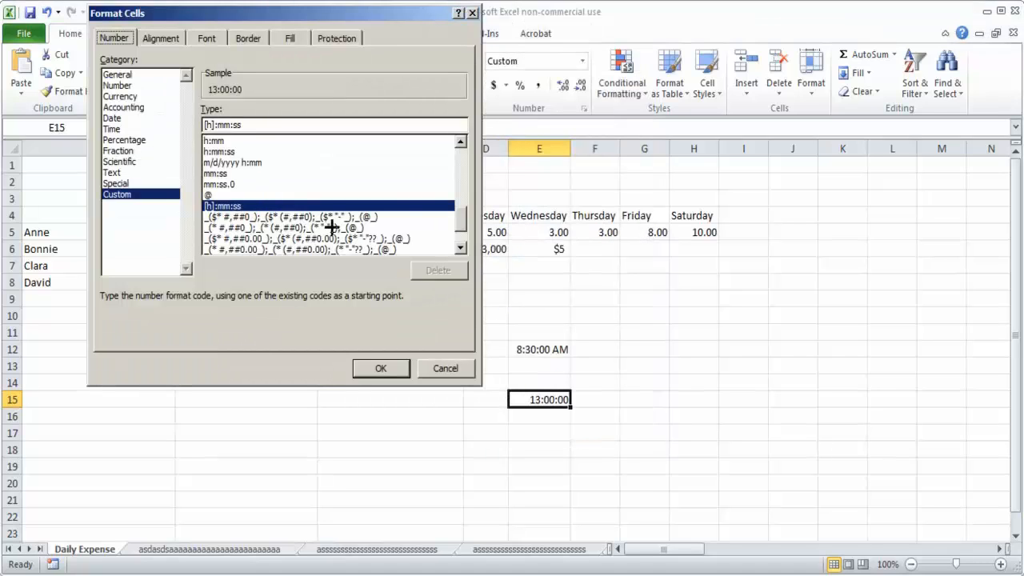
pyautogui.moveTo(464, 224)
pyautogui.mouseDown()
pyautogui.moveTo(464, 204)
pyautogui.moveTo(464, 216)
pyautogui.mouseUp()
pyautogui.click(240, 185)
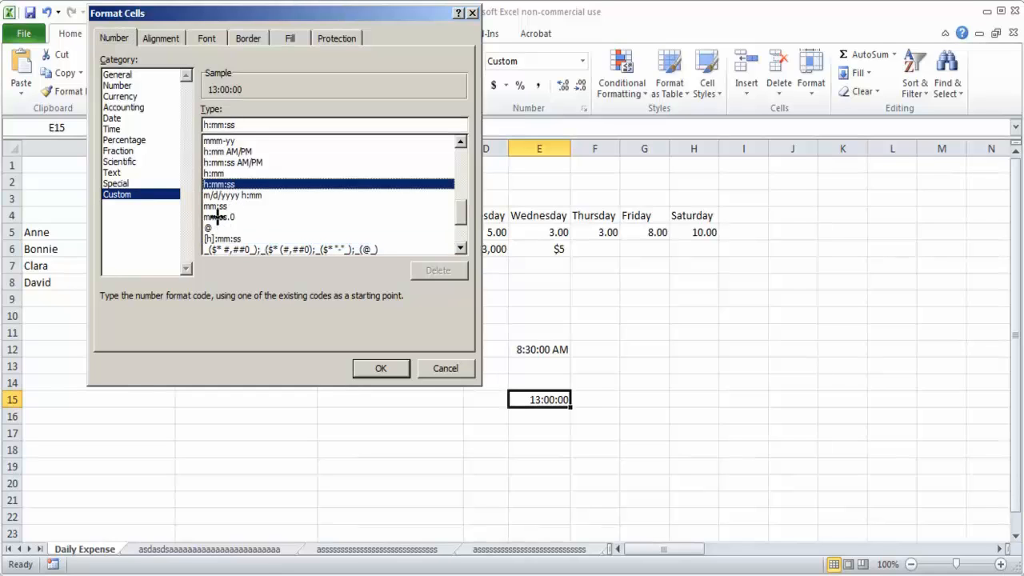
pyautogui.click(228, 173)
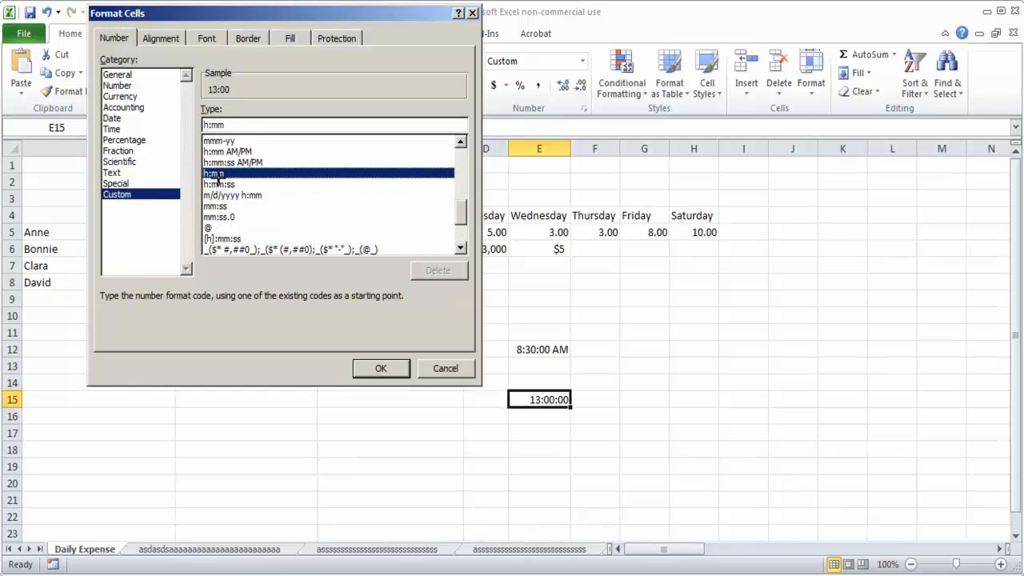
pyautogui.click(229, 163)
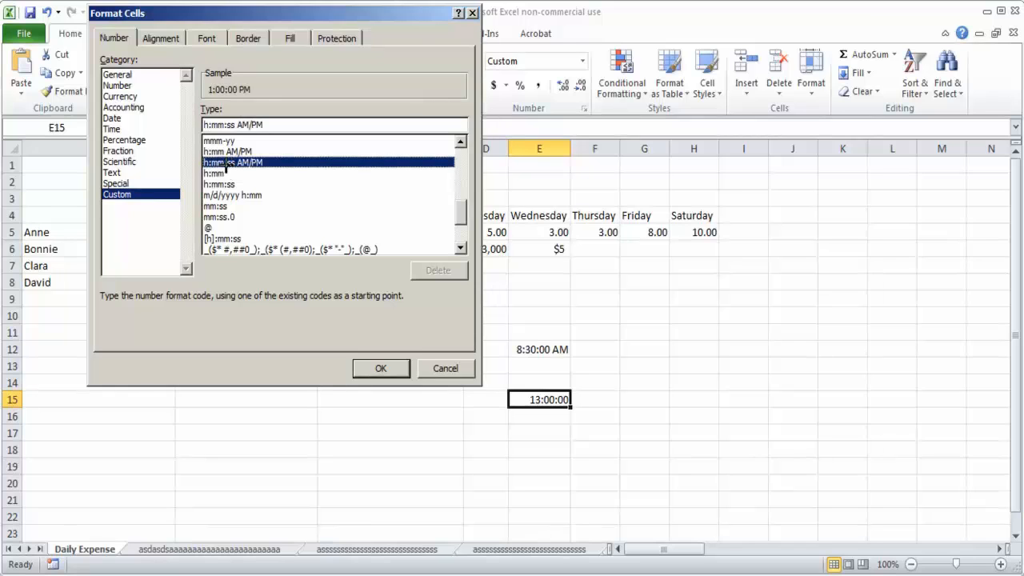
pyautogui.click(227, 153)
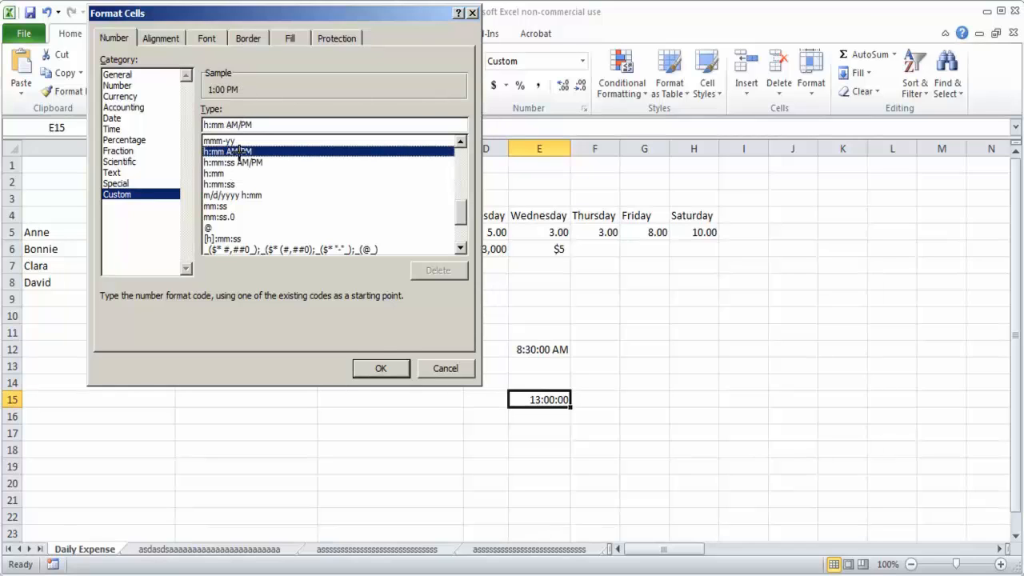
pyautogui.click(239, 162)
pyautogui.click(232, 174)
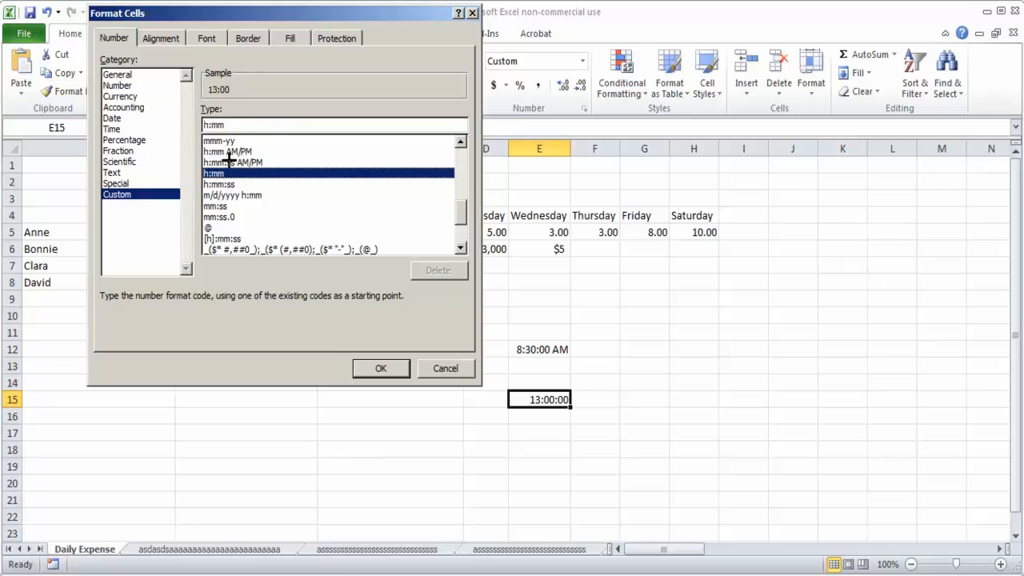
# Step: Apply the custom format mm:ss.0 to cell E15, and undo the format change
pyautogui.click(227, 207)
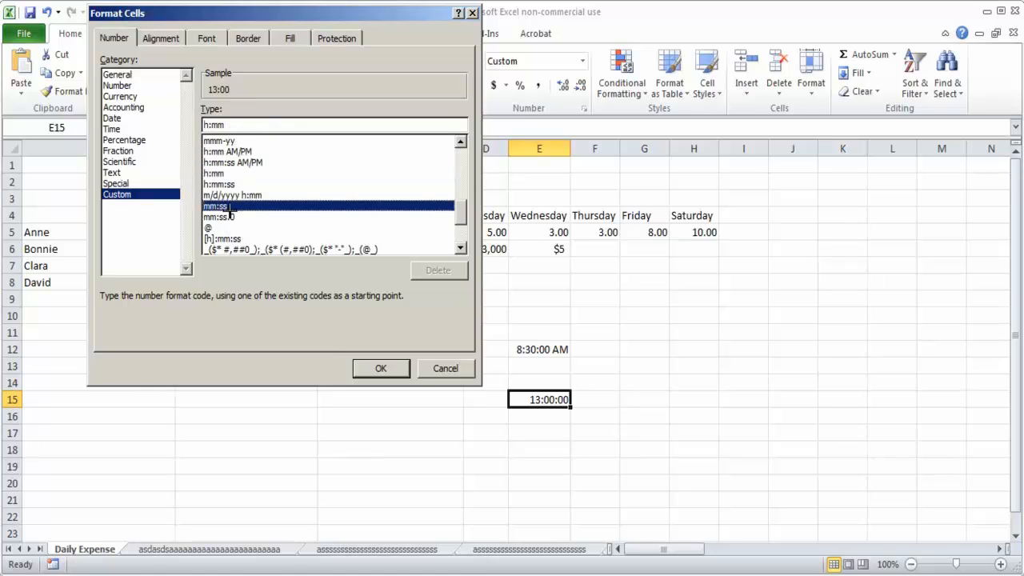
pyautogui.click(231, 216)
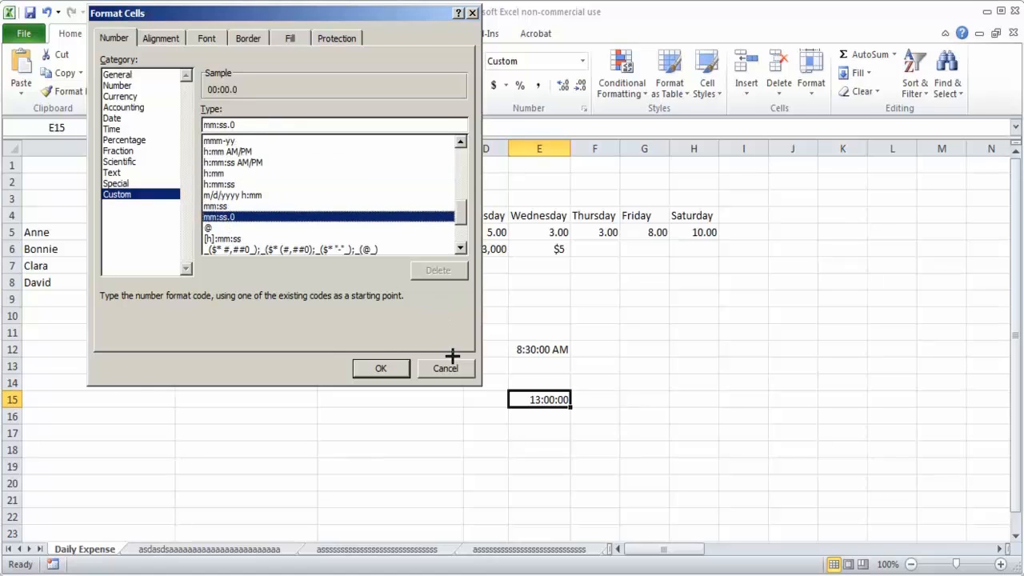
pyautogui.click(393, 364)
pyautogui.click(549, 410)
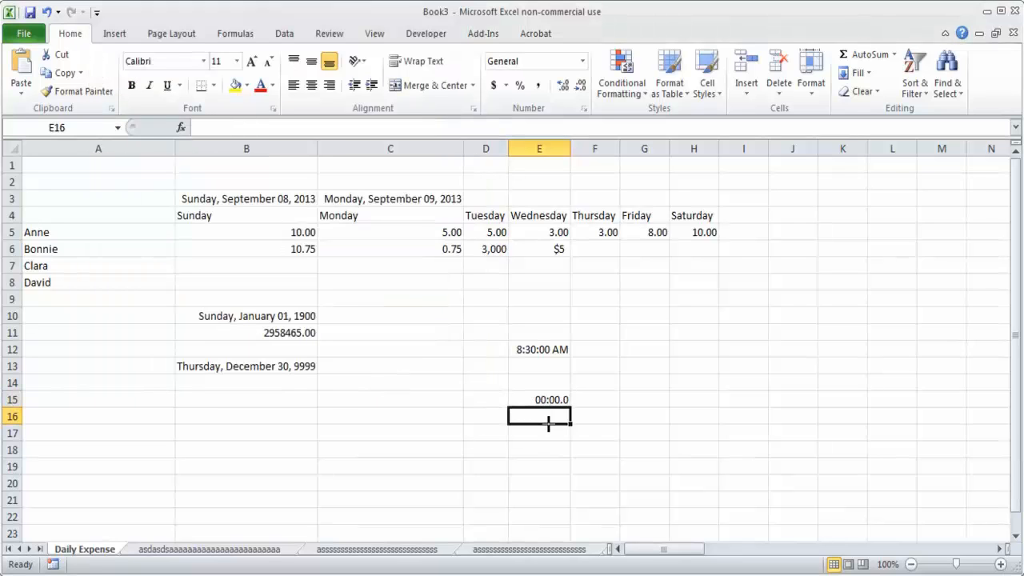
pyautogui.hotkey('ctrl', 'z')
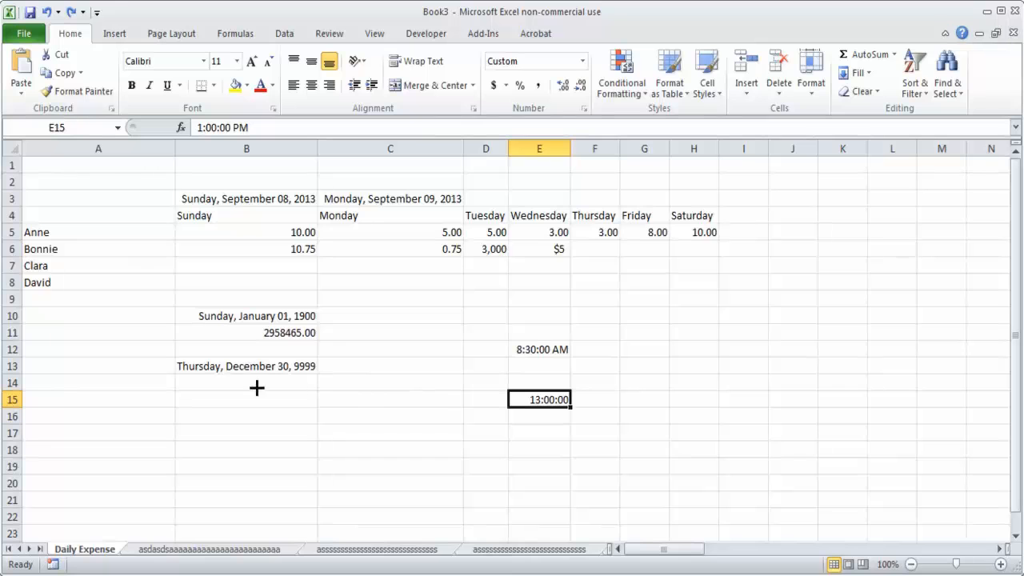
# Step: Examine the available date formats for cell B13, previewing *3/14/2001 and 14-Mar-01
pyautogui.click(582, 61)
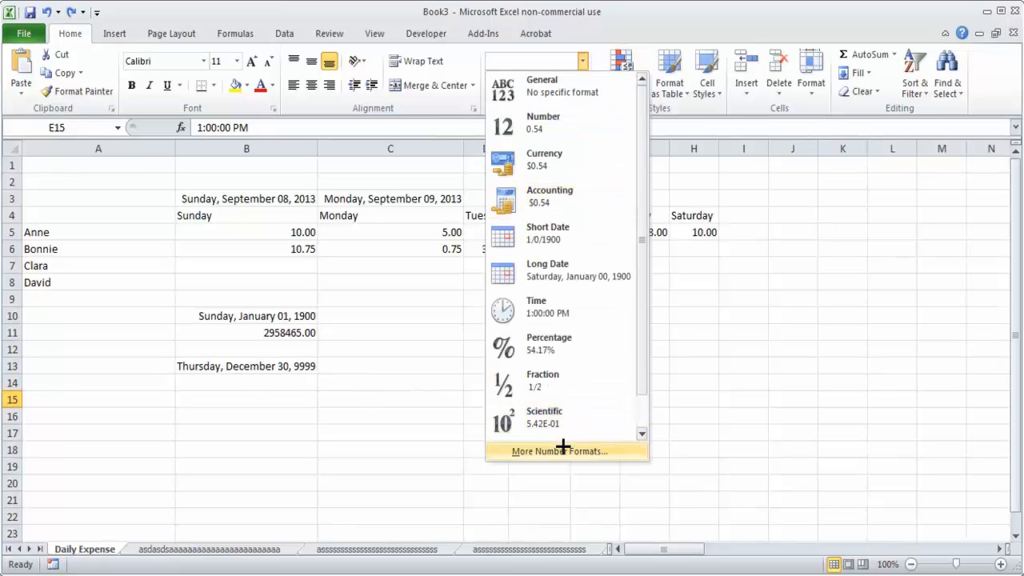
pyautogui.click(282, 371)
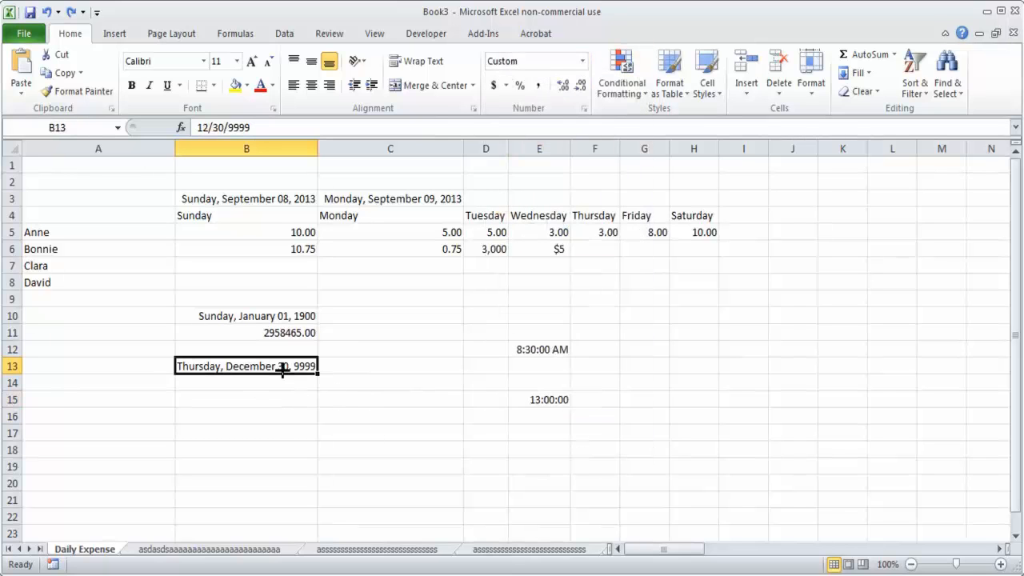
pyautogui.click(582, 61)
pyautogui.click(553, 452)
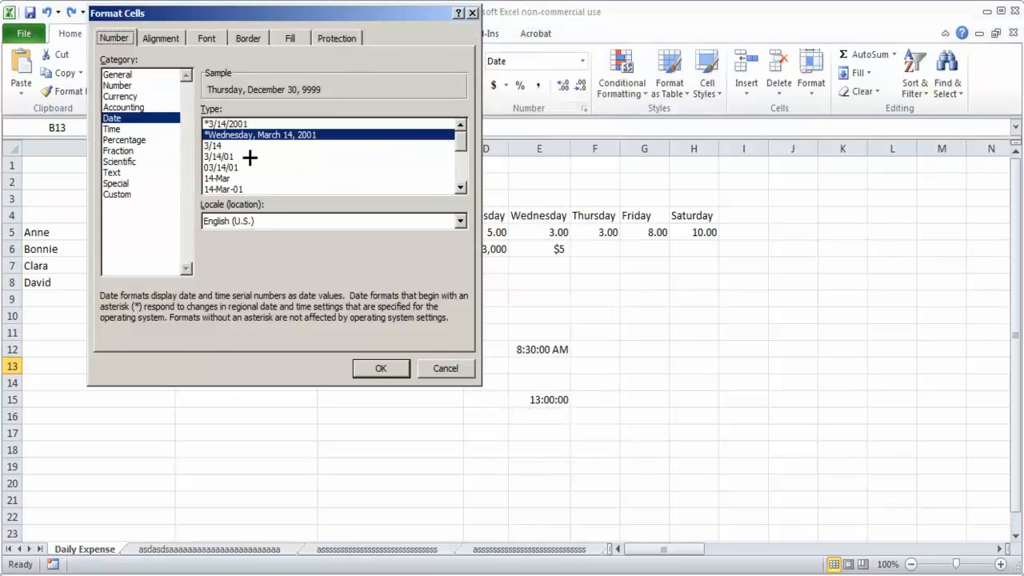
pyautogui.click(242, 125)
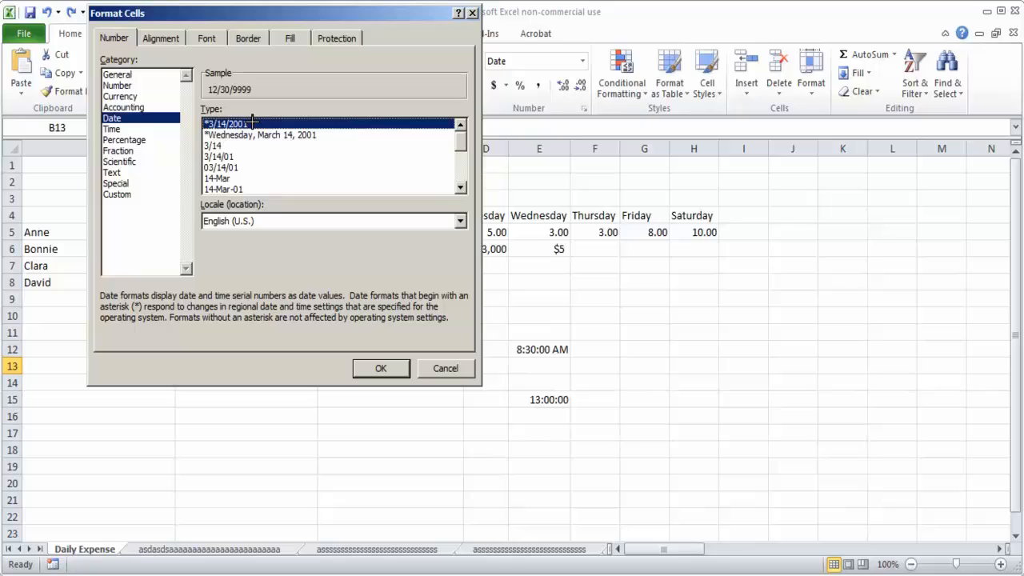
pyautogui.click(242, 189)
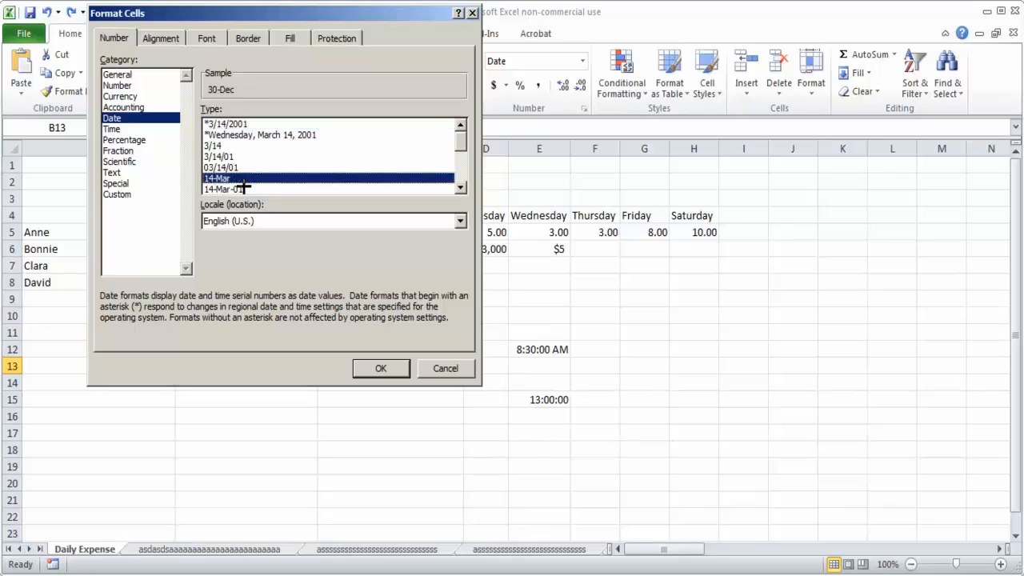
pyautogui.click(461, 188)
pyautogui.click(462, 188)
pyautogui.click(463, 188)
pyautogui.click(464, 188)
pyautogui.click(464, 188)
pyautogui.click(463, 188)
pyautogui.click(463, 188)
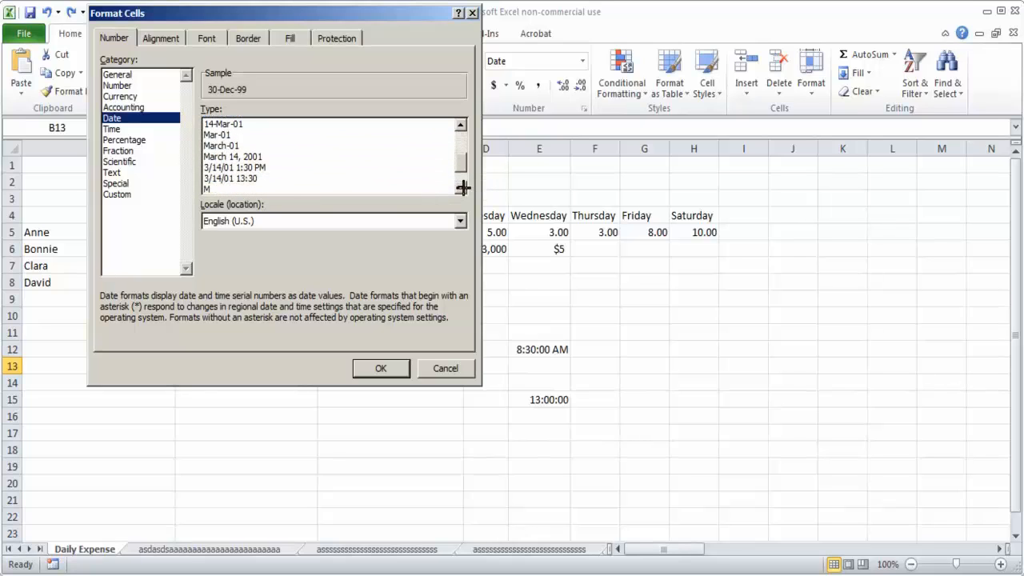
pyautogui.scroll(2, 463, 143)
pyautogui.scroll(1, 463, 143)
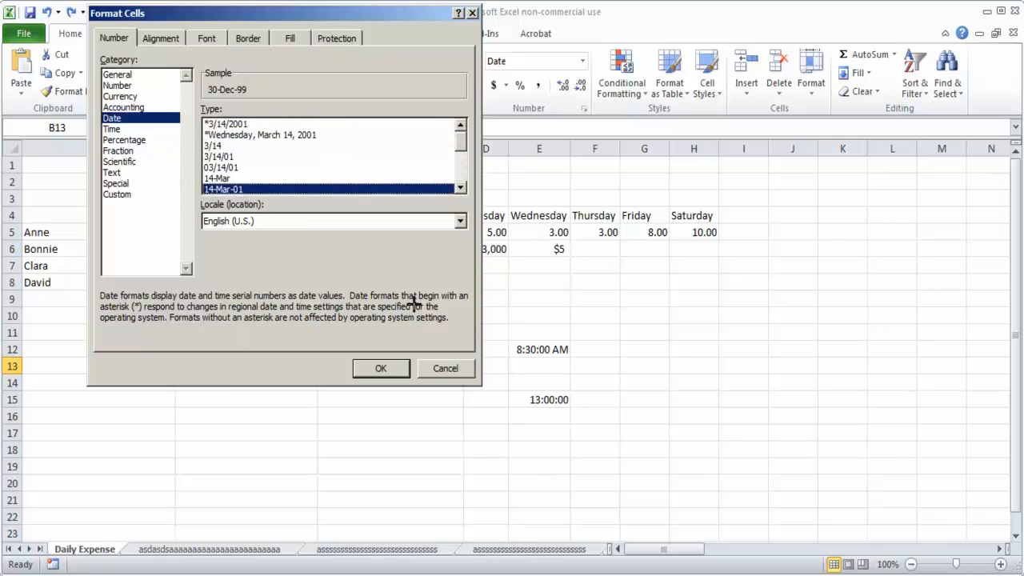
# Step: Preview the custom formats [$-409]dddd, mmmm dd, yyyy and [$-F800]dddd, mmmm dd, yyyy for cell B13, leaving its format unapplied
pyautogui.click(124, 194)
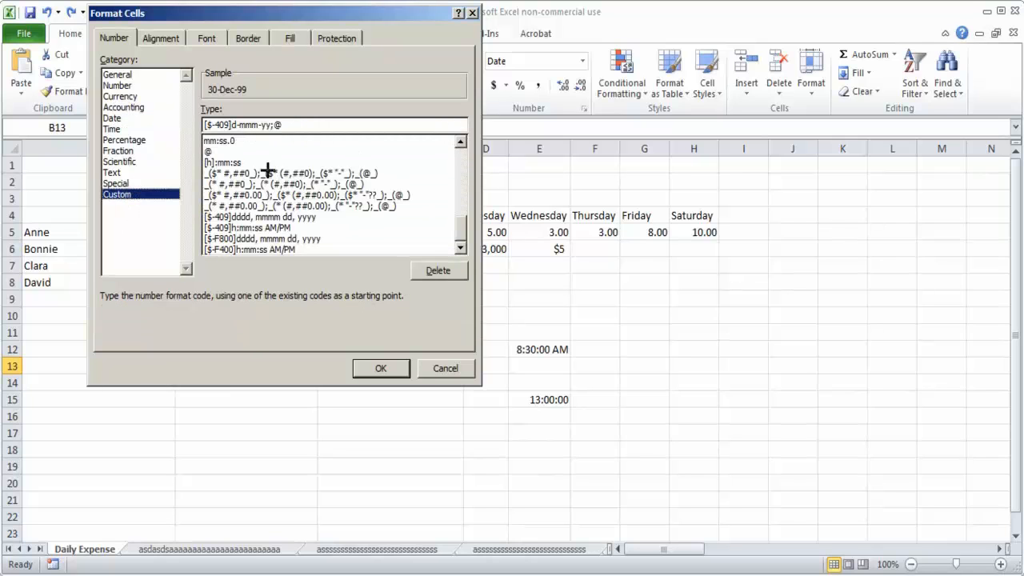
pyautogui.click(278, 216)
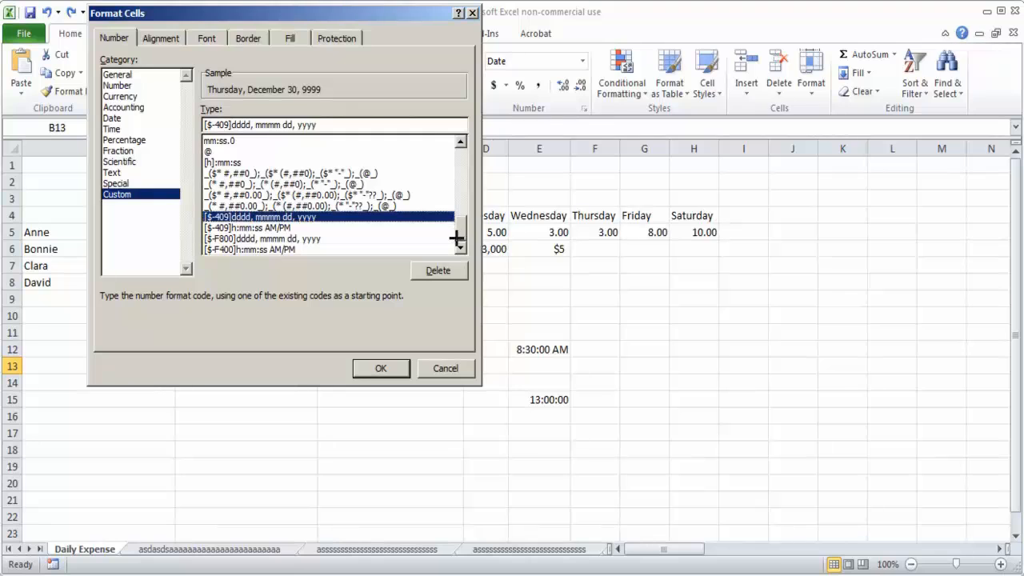
pyautogui.click(297, 237)
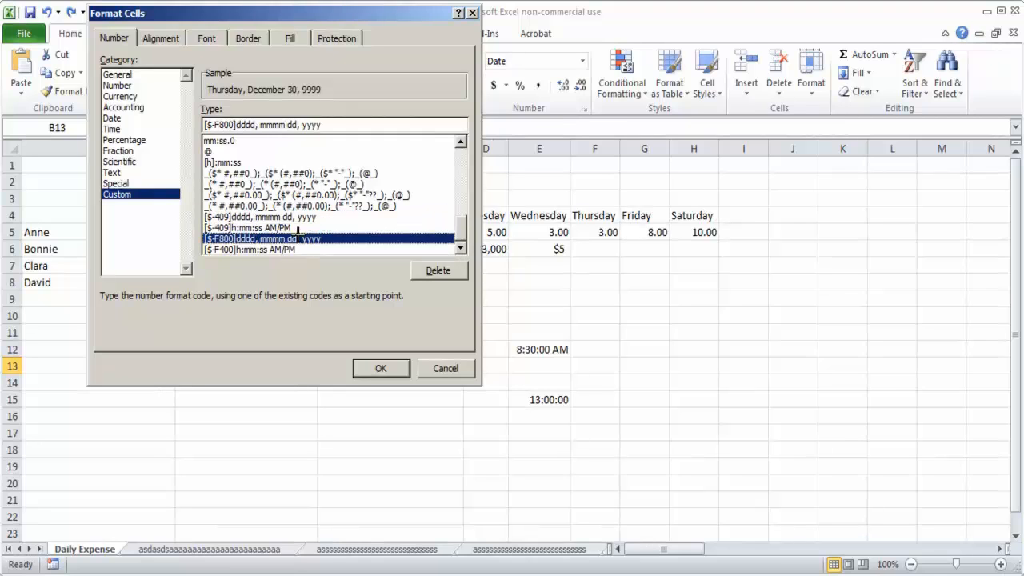
pyautogui.click(343, 196)
pyautogui.click(440, 366)
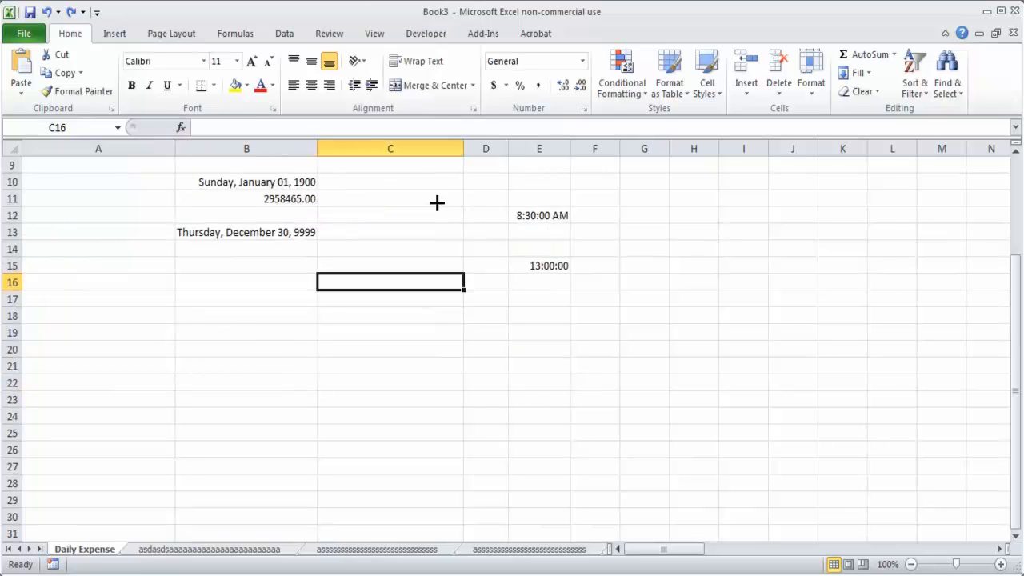
pyautogui.scroll(3, 436, 203)
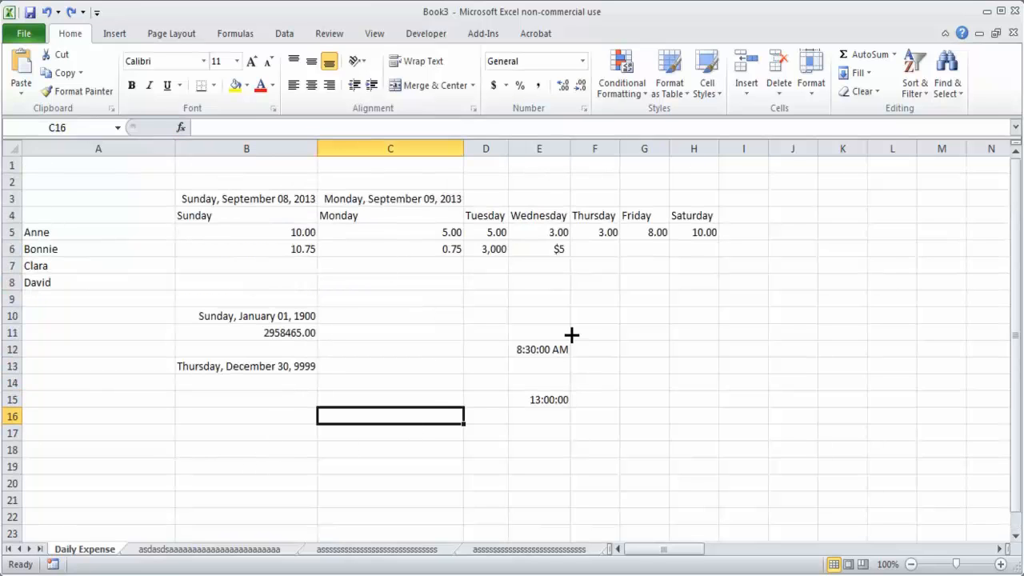
# Step: Enter the negative number -3 in cell B16 using a minus sign
pyautogui.click(268, 445)
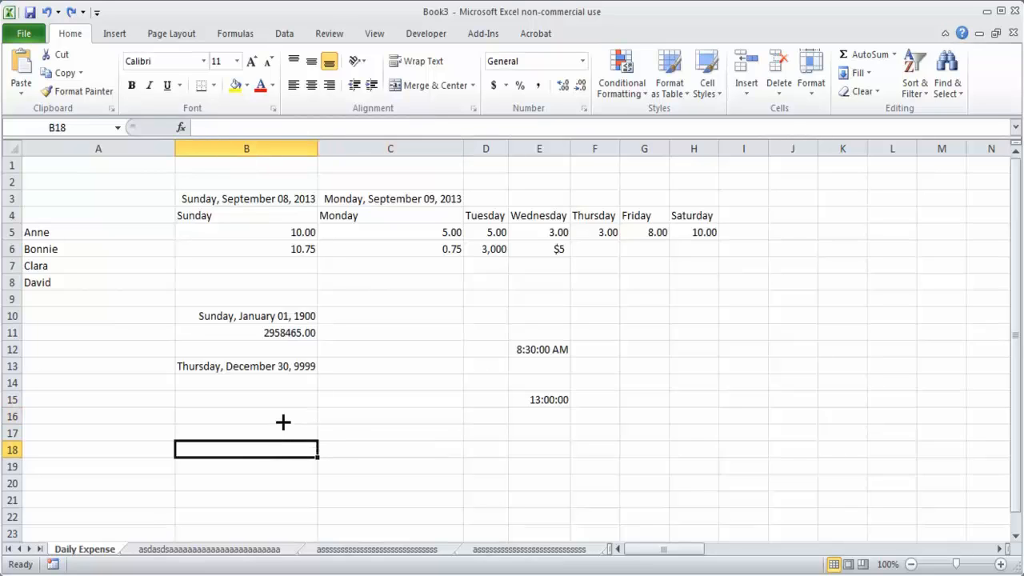
pyautogui.click(283, 422)
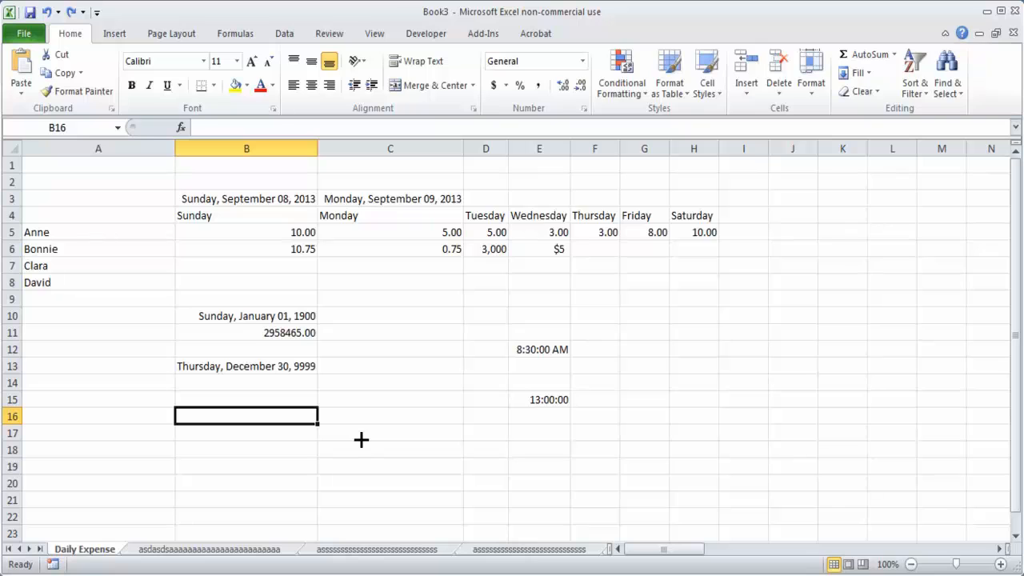
pyautogui.write('-3')
pyautogui.press('Return')
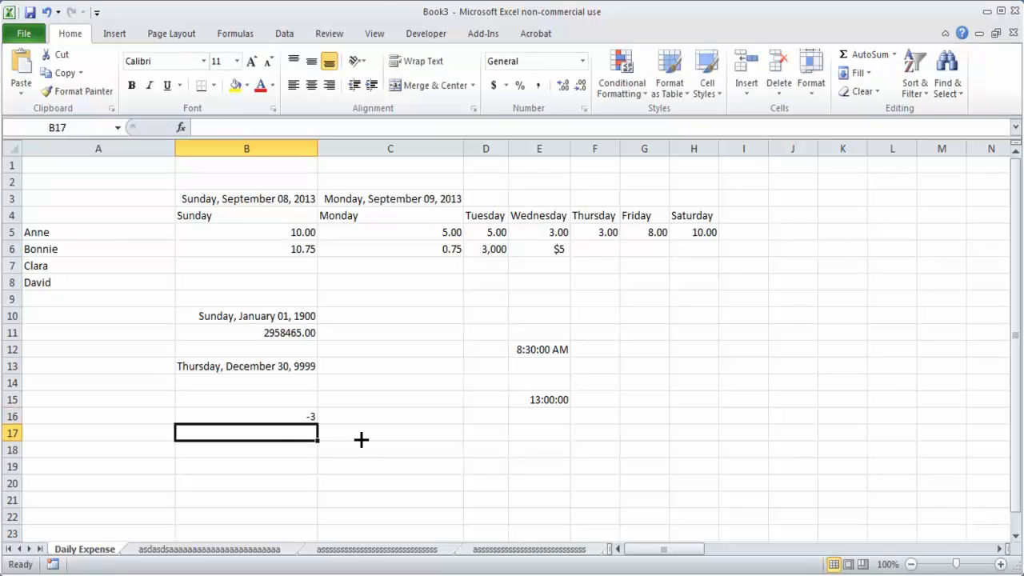
# Step: Enter (300) in cell B17 as a negative number in parentheses, and select it together with B16
pyautogui.write('(3)')
pyautogui.press('Return')
pyautogui.press('Up')
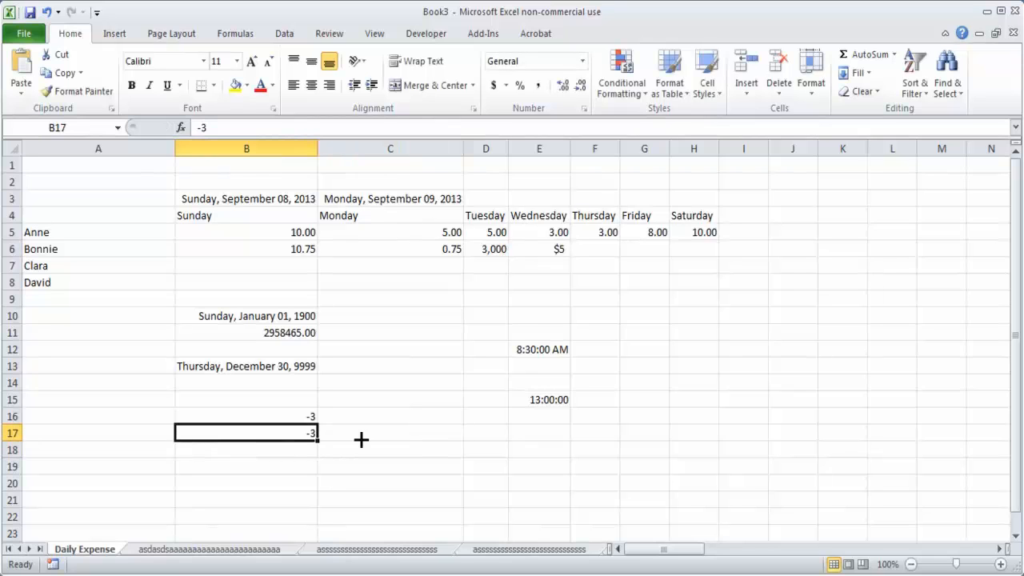
pyautogui.write('(')
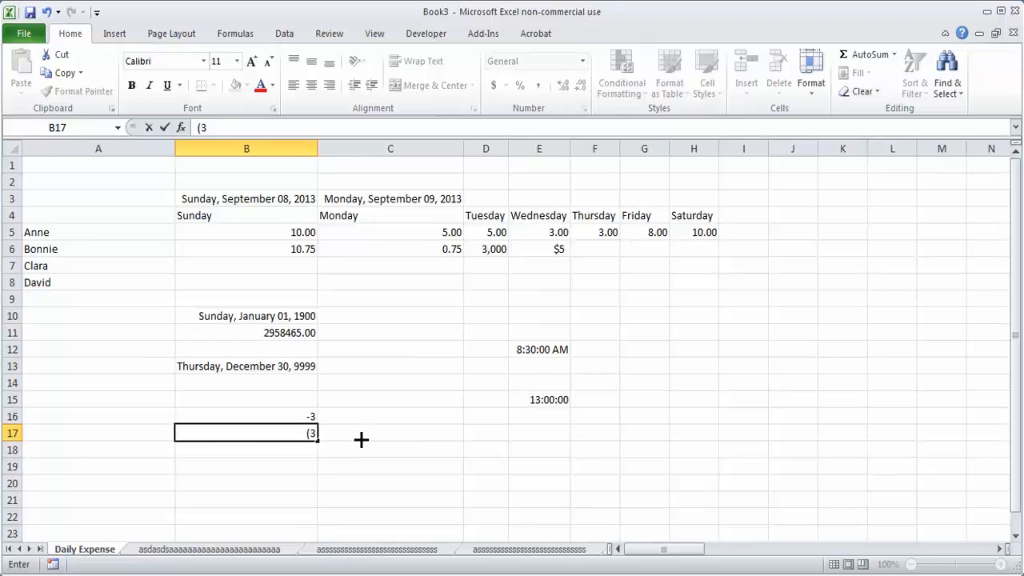
pyautogui.write('300)')
pyautogui.press('Return')
pyautogui.click(310, 433)
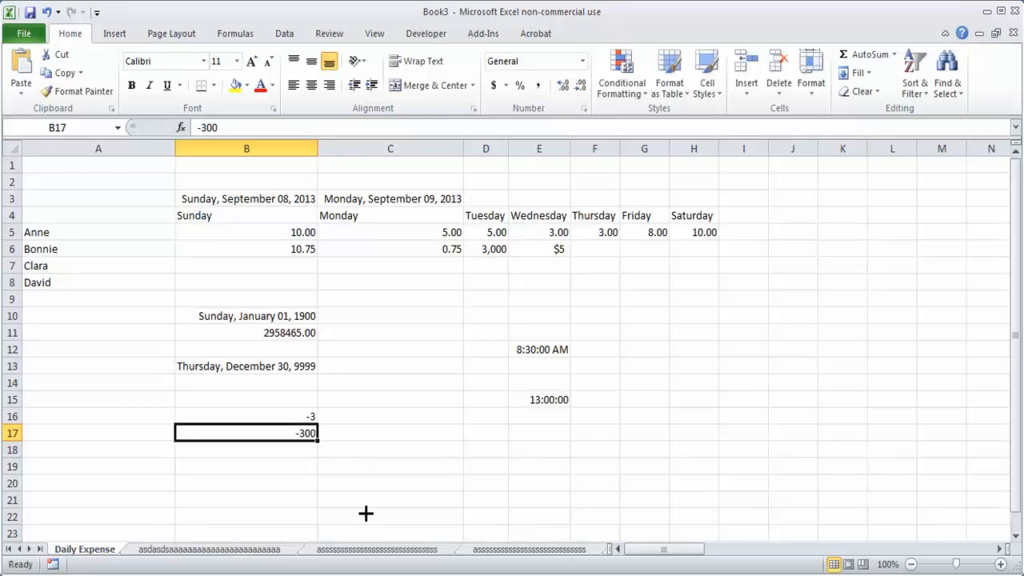
pyautogui.moveTo(275, 415); pyautogui.dragTo(288, 431)
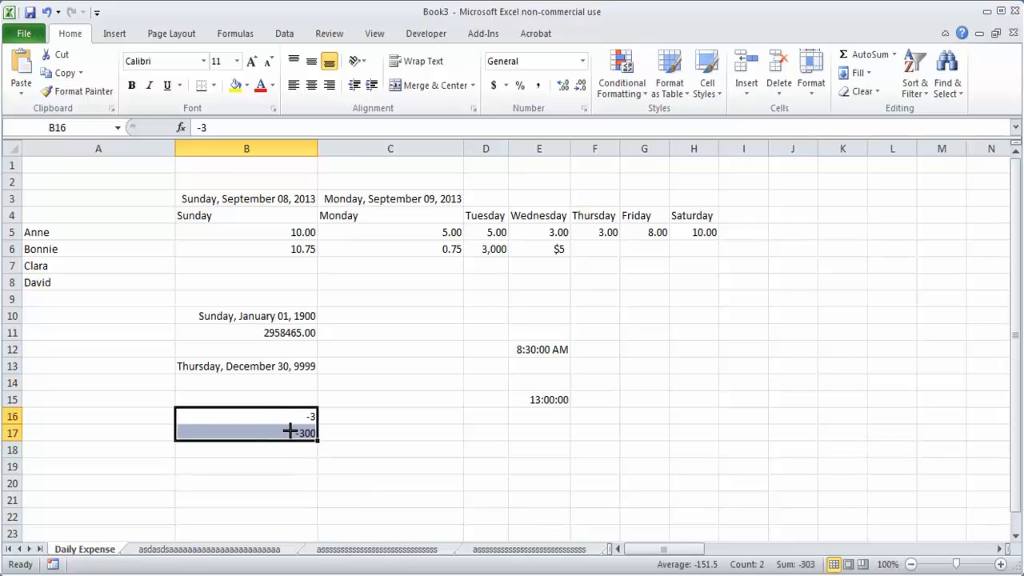
# Step: Clear the sample numbers, dates and times from the range A10:I18
pyautogui.click(536, 346)
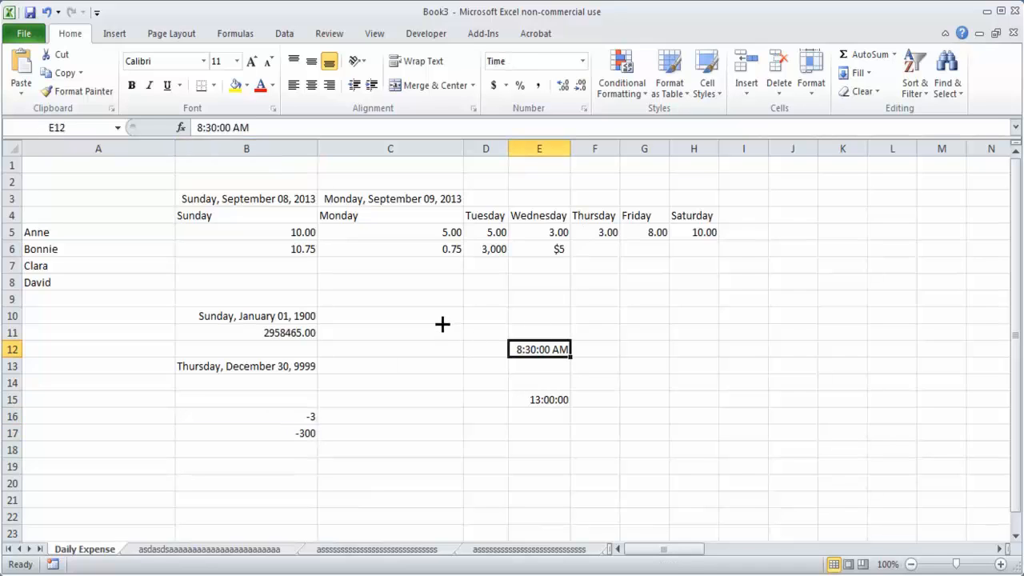
pyautogui.click(157, 316)
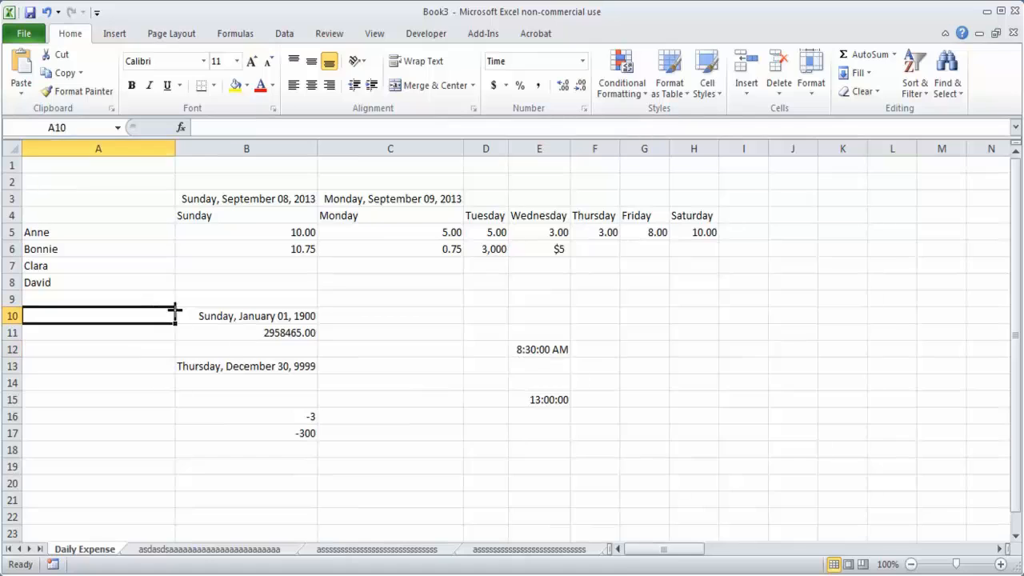
pyautogui.moveTo(174, 309); pyautogui.dragTo(720, 453)
pyautogui.press('Delete')
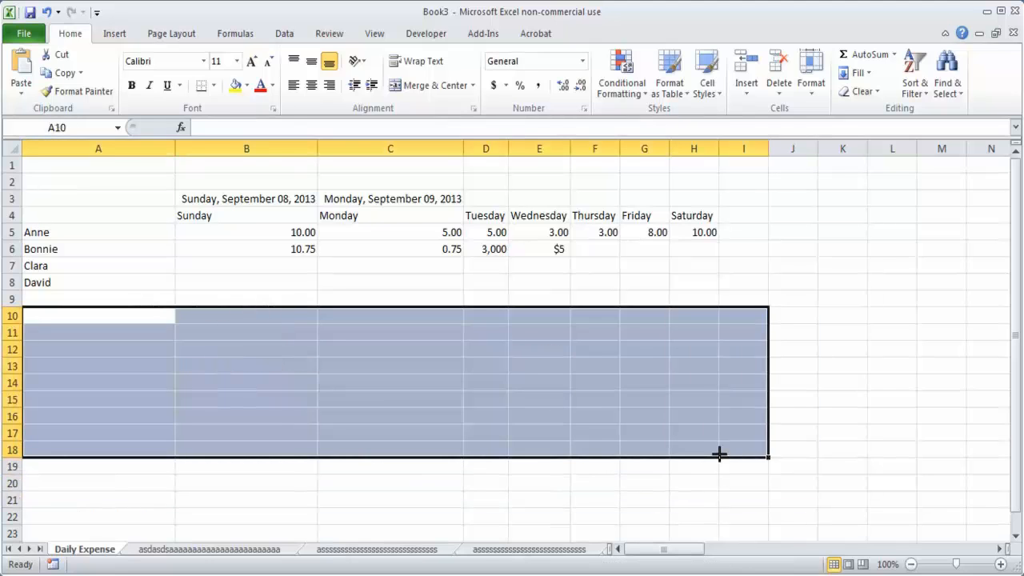
pyautogui.click(470, 288)
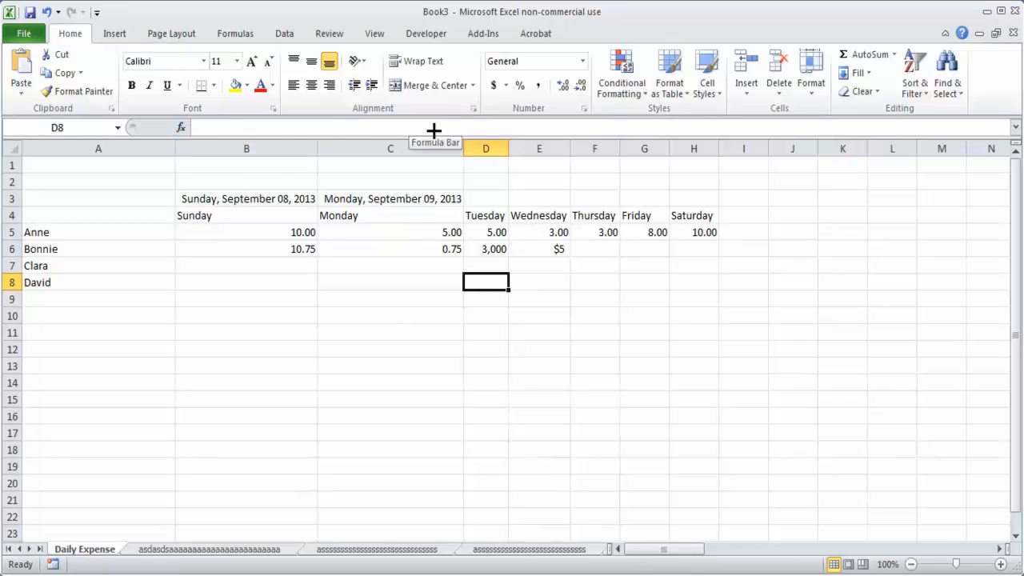
# Step: Enter 2+3 without an equals sign in cell B12 and reselect the cell to check its contents
pyautogui.click(231, 345)
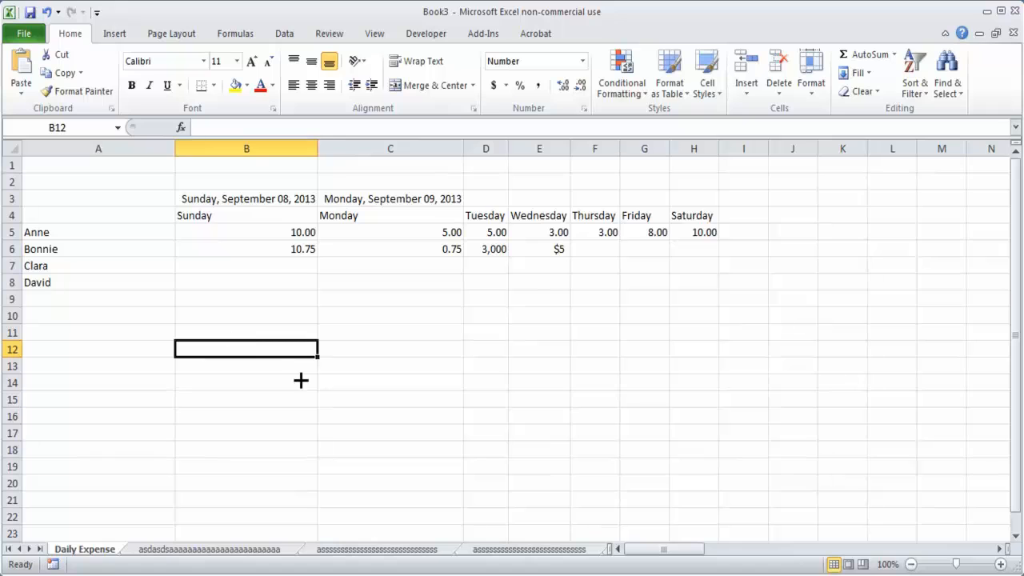
pyautogui.write('2+')
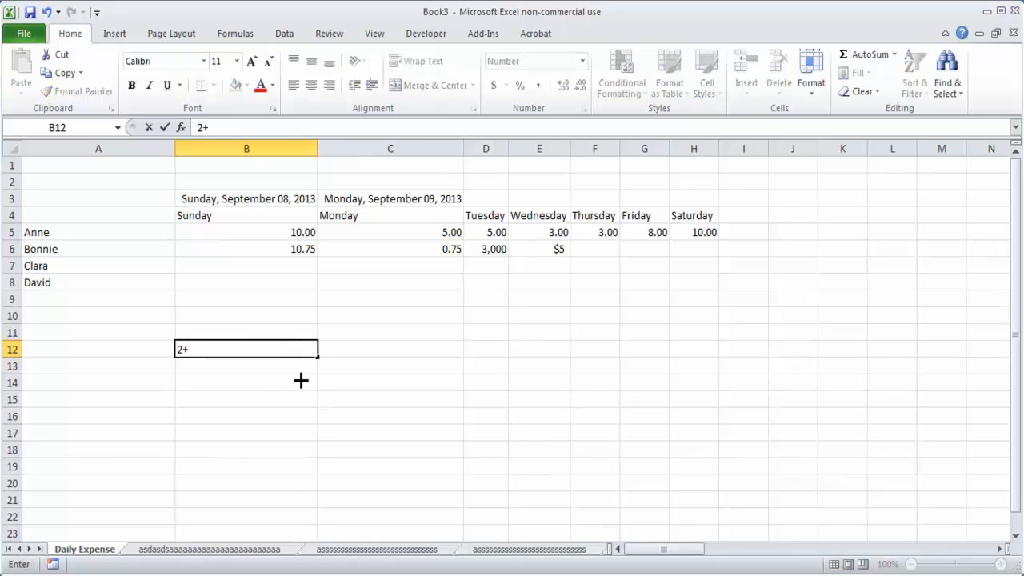
pyautogui.write('3')
pyautogui.press('Return')
pyautogui.click(289, 344)
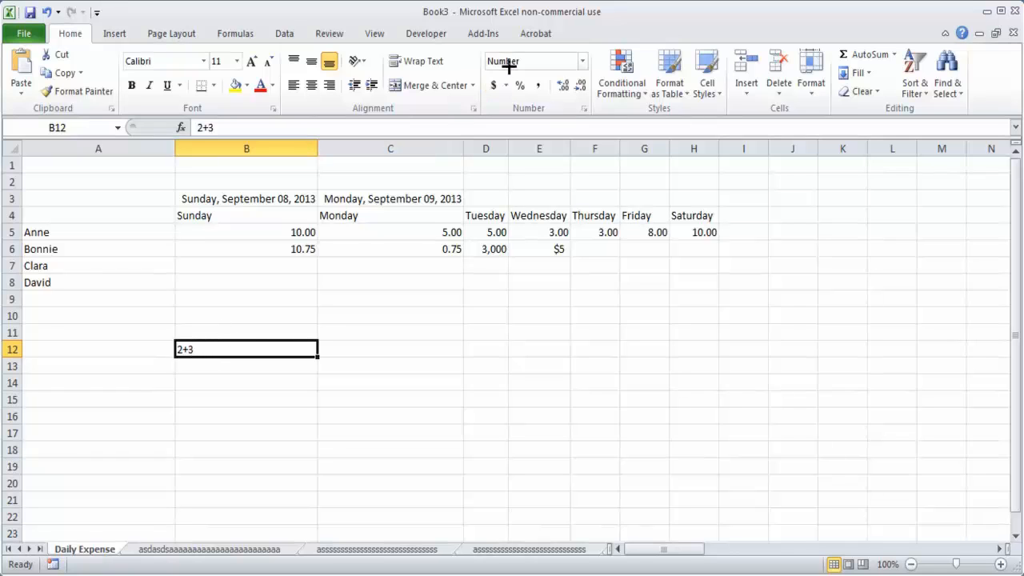
pyautogui.click(190, 398)
pyautogui.click(221, 352)
# Step: Enter the formula =2+3 in cell B13 and reselect the cell
pyautogui.click(247, 366)
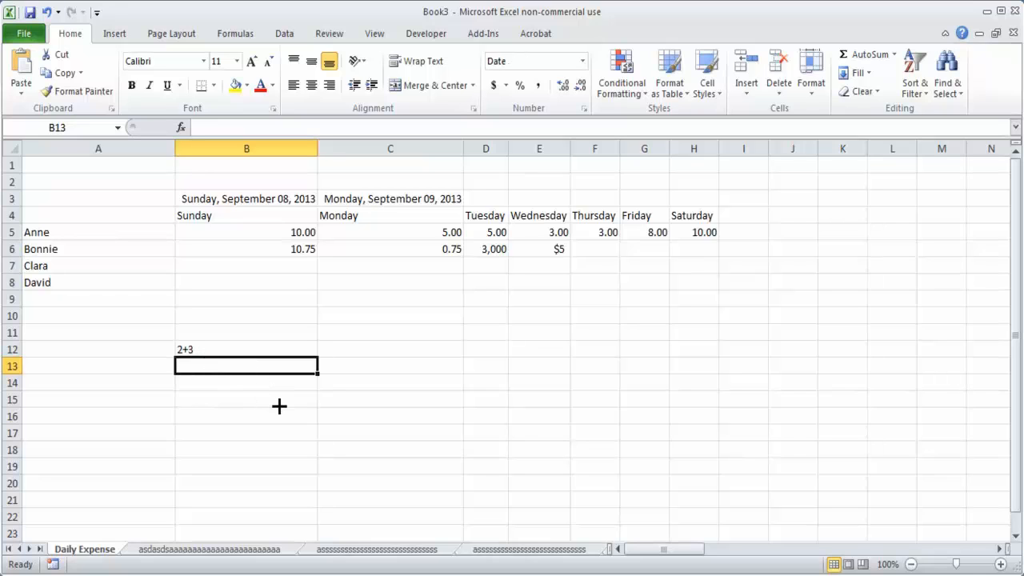
pyautogui.write('=')
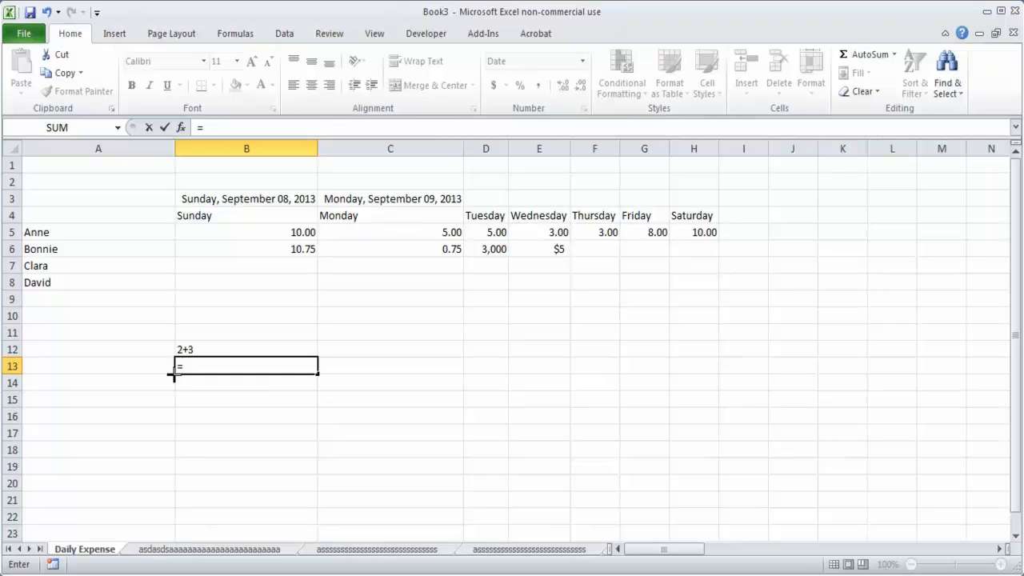
pyautogui.write('2+3')
pyautogui.press('Return')
pyautogui.click(258, 366)
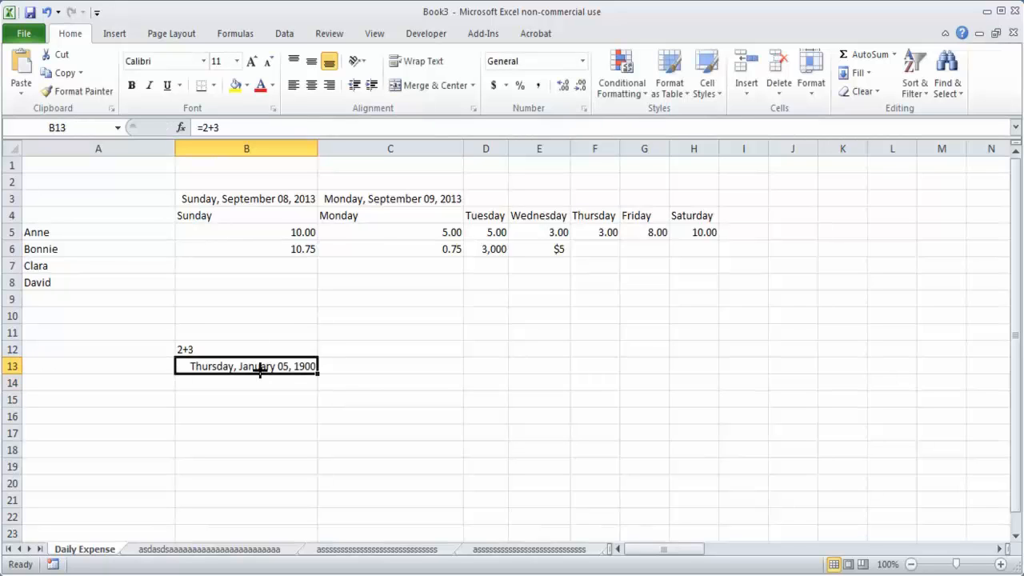
# Step: Apply the Number format to cell B13
pyautogui.click(584, 61)
pyautogui.click(512, 124)
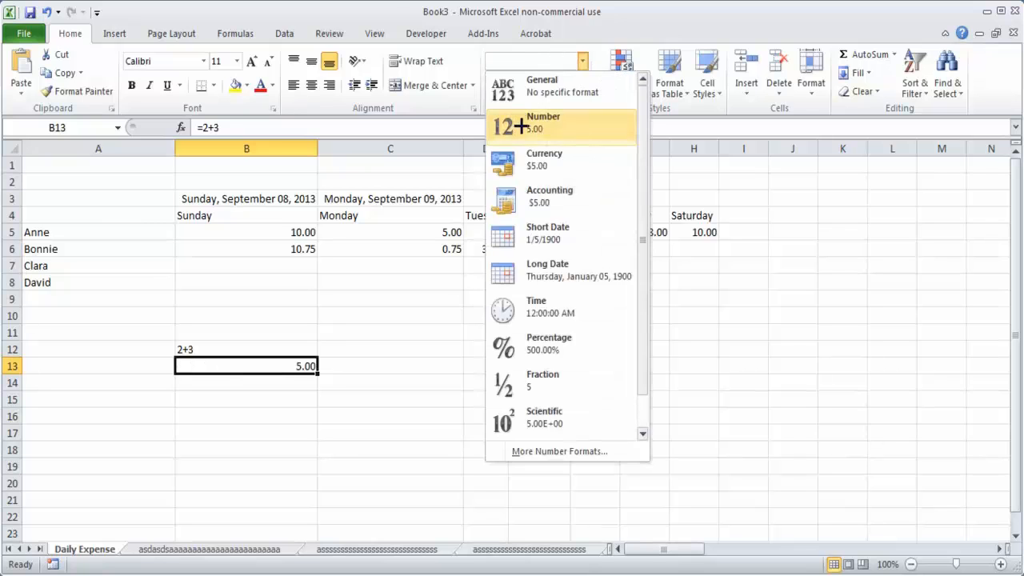
pyautogui.click(283, 398)
pyautogui.click(293, 364)
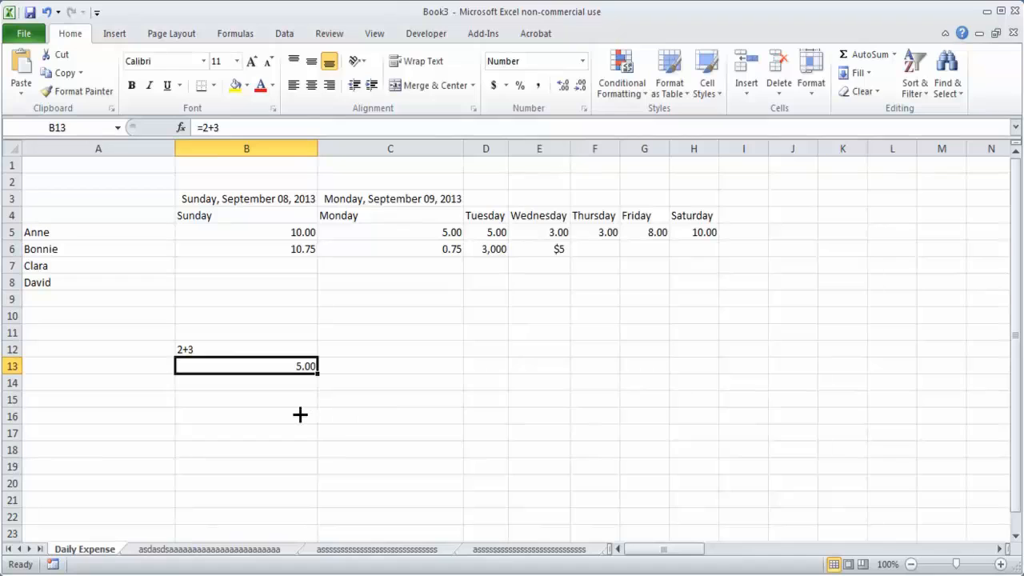
# Step: Compare the contents of cells B12 and B13, opening B13 to view its formula in the cell
pyautogui.click(211, 353)
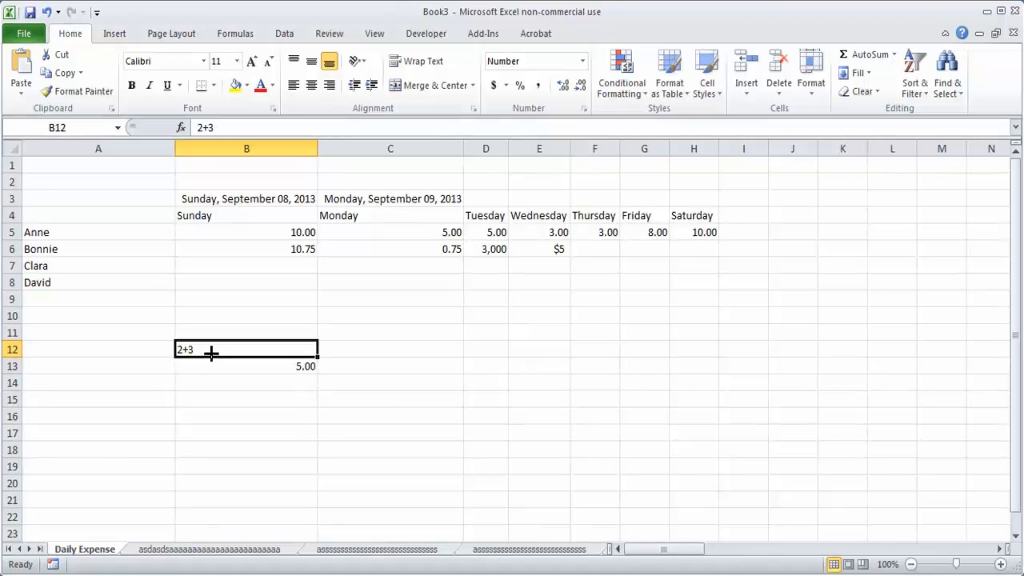
pyautogui.click(253, 369)
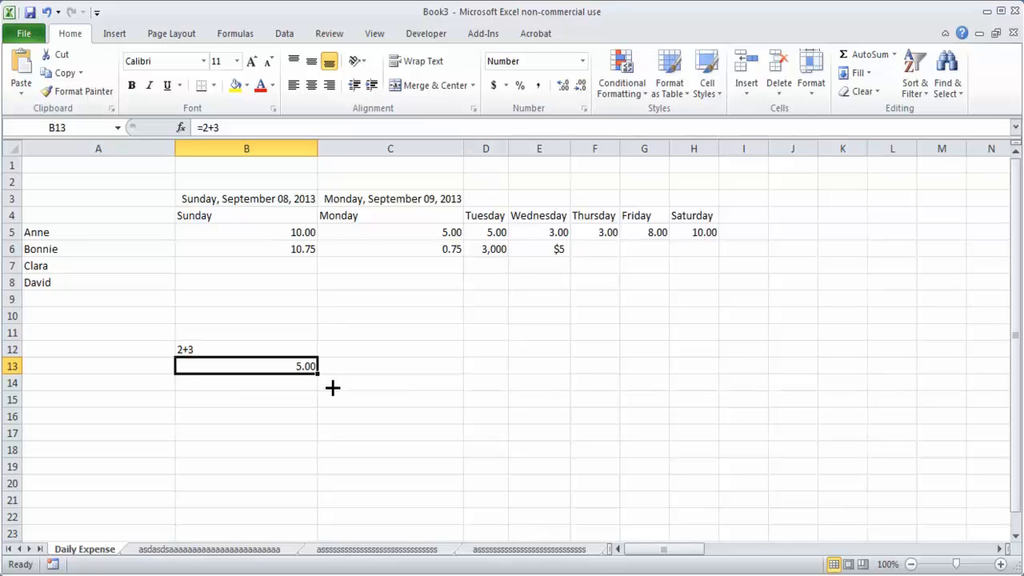
pyautogui.press('F2')
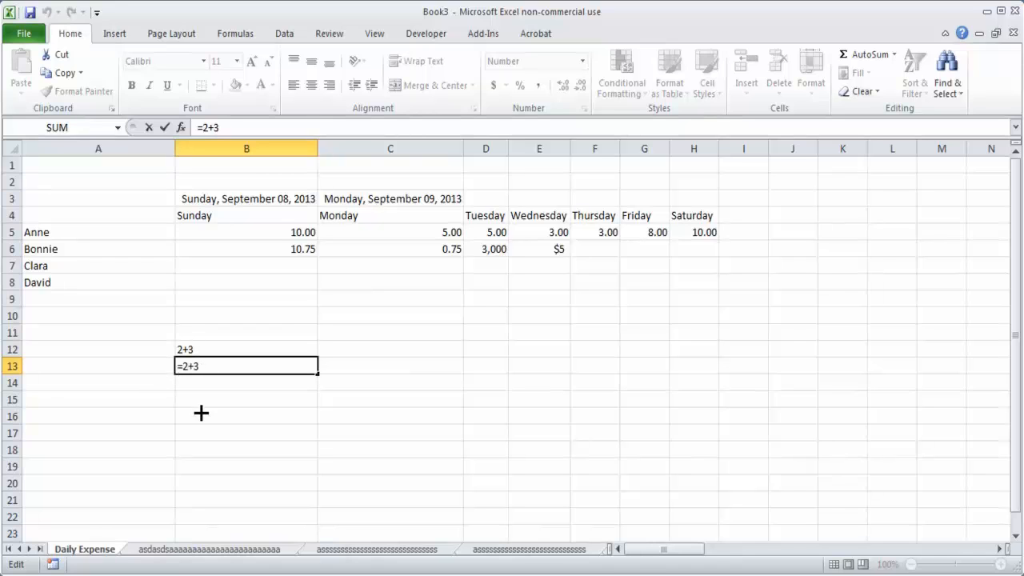
pyautogui.click(239, 429)
# Step: Clear the sample entries from the range B12:B15
pyautogui.moveTo(219, 353); pyautogui.dragTo(279, 394)
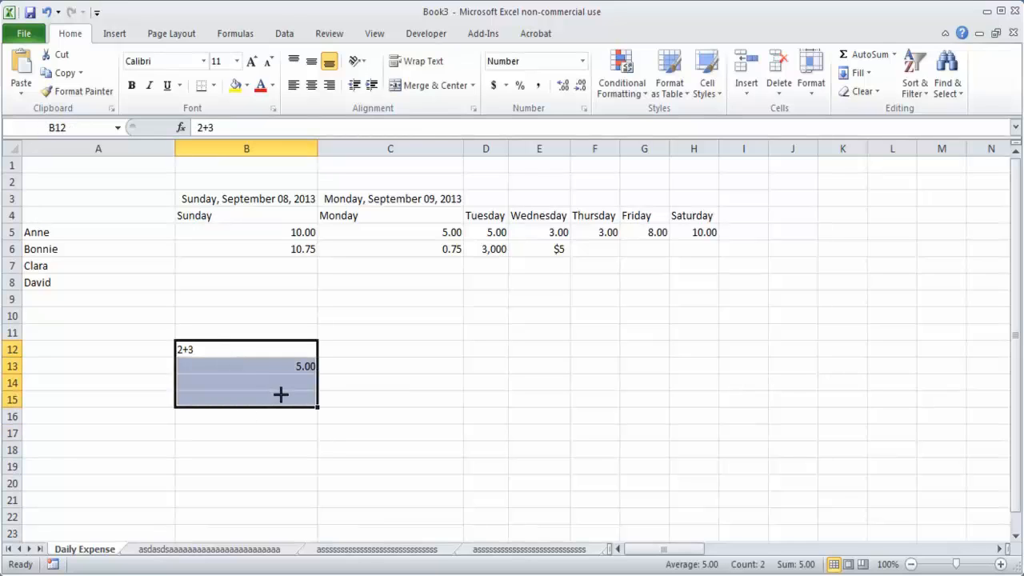
pyautogui.press('Delete')
pyautogui.click(251, 436)
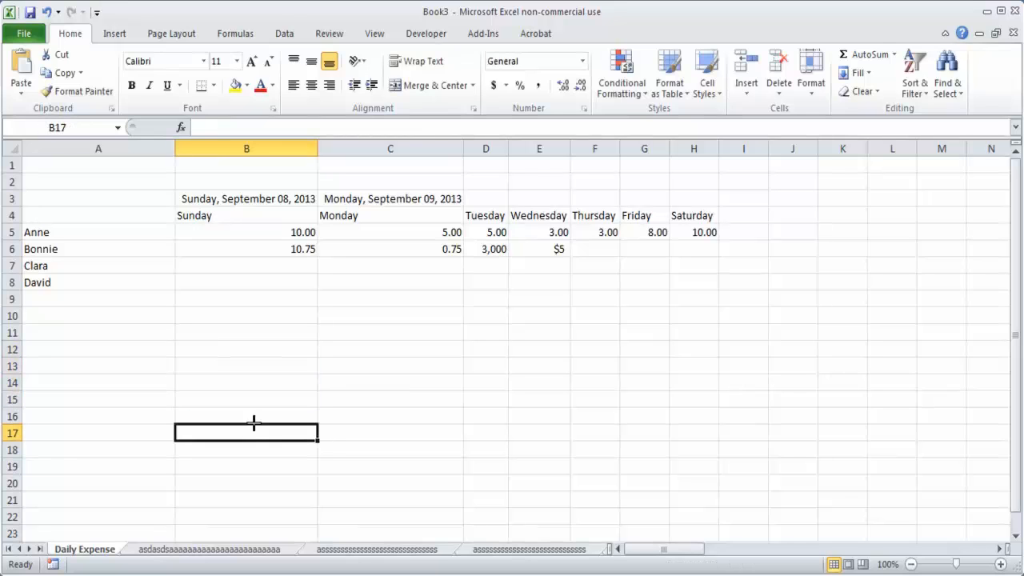
# Step: Enter the label X with the value 2 in A15:B15 and the label Y with the value 3 in A16:B16
pyautogui.click(142, 402)
pyautogui.write('X')
pyautogui.press('Tab')
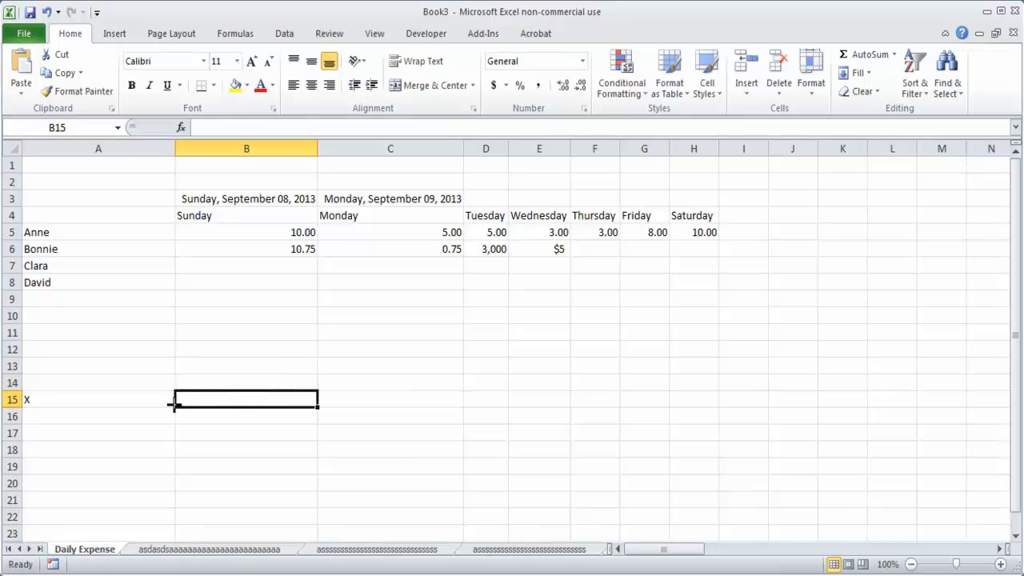
pyautogui.write('2')
pyautogui.press('Return')
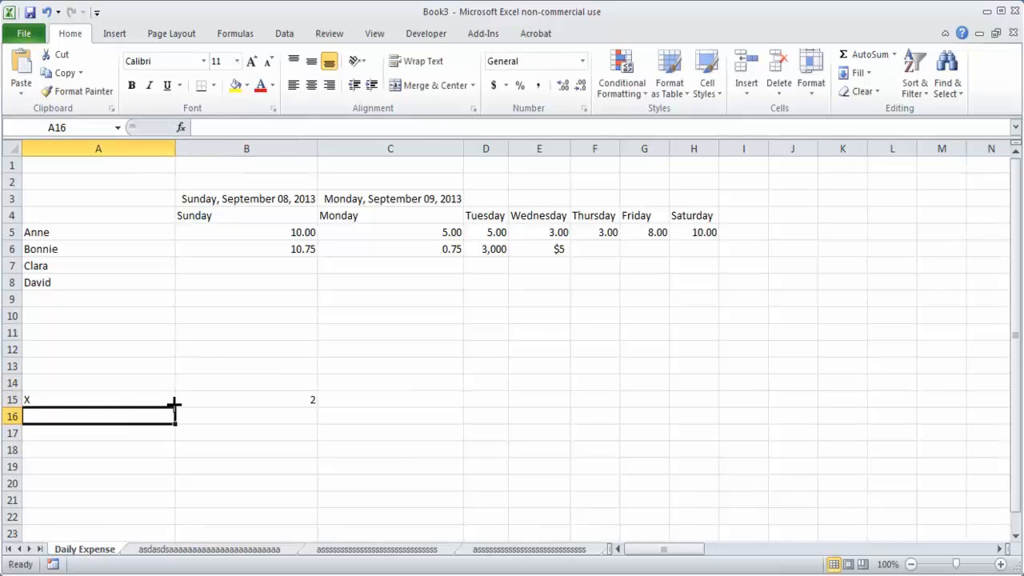
pyautogui.write('Y')
pyautogui.press('Tab')
pyautogui.write('3')
pyautogui.press('Return')
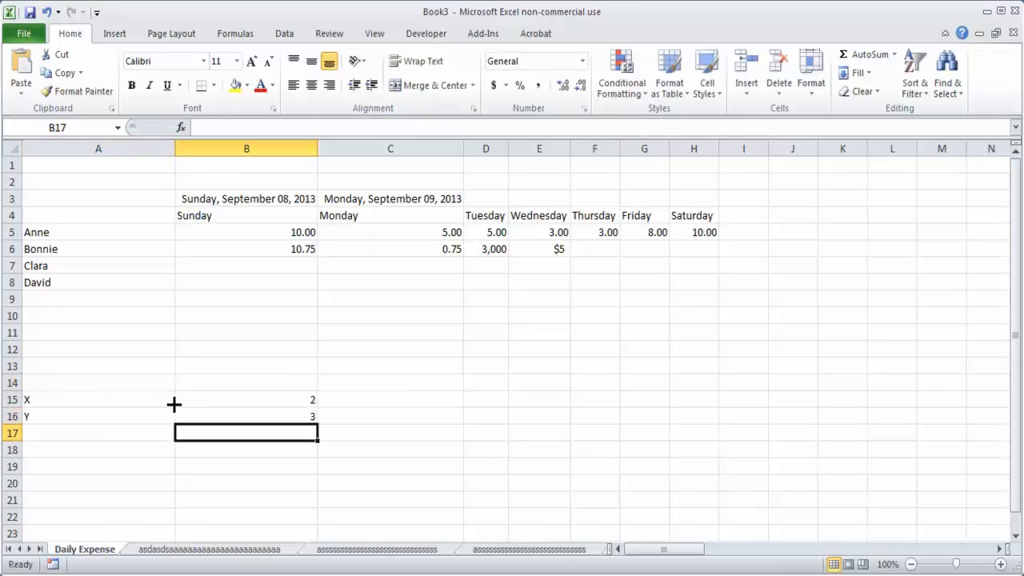
# Step: Enter the formula =B15+B16 in cell B17 to add the X and Y values by cell reference
pyautogui.write('=')
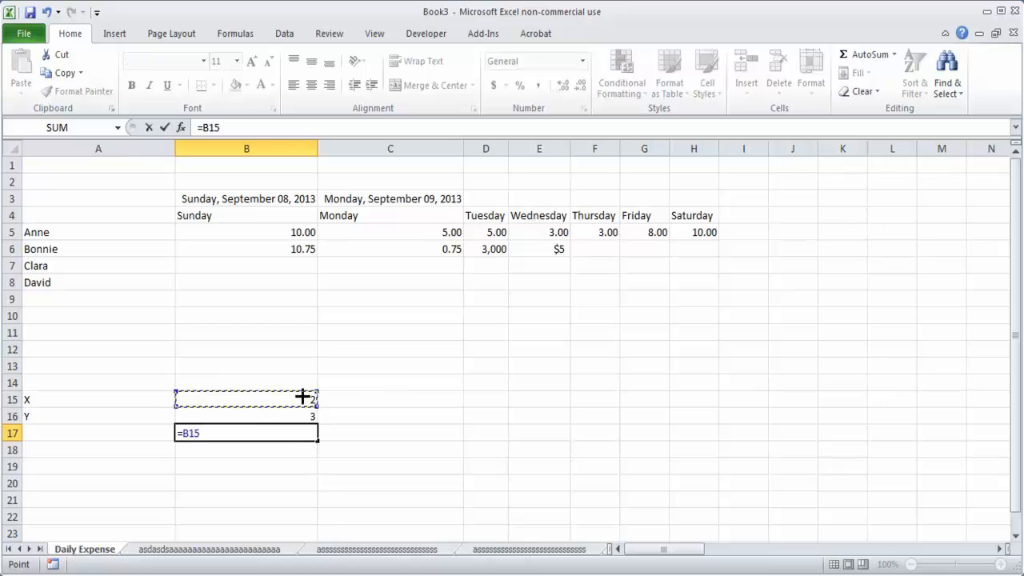
pyautogui.press('Escape')
pyautogui.write('=')
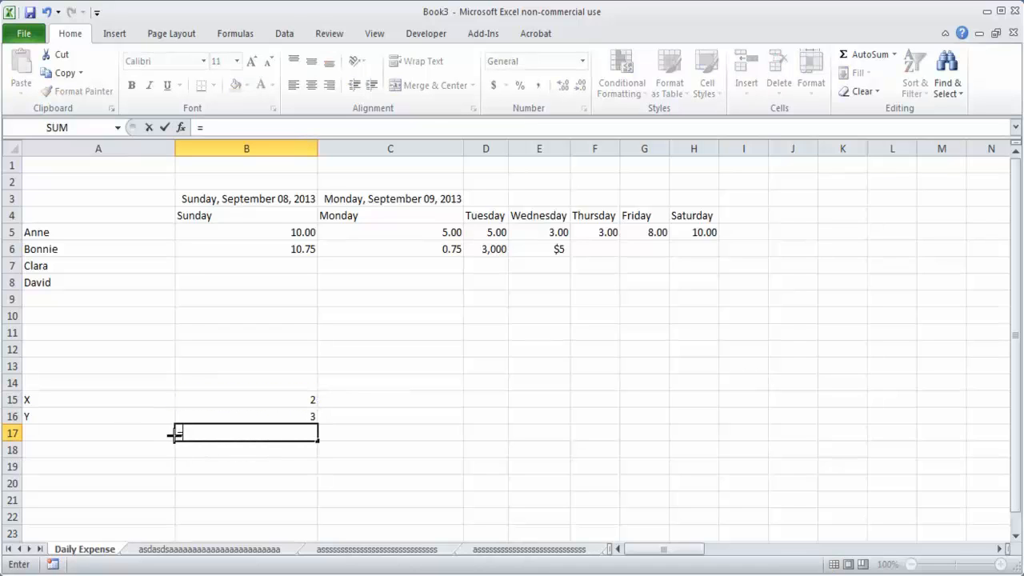
pyautogui.click(280, 399)
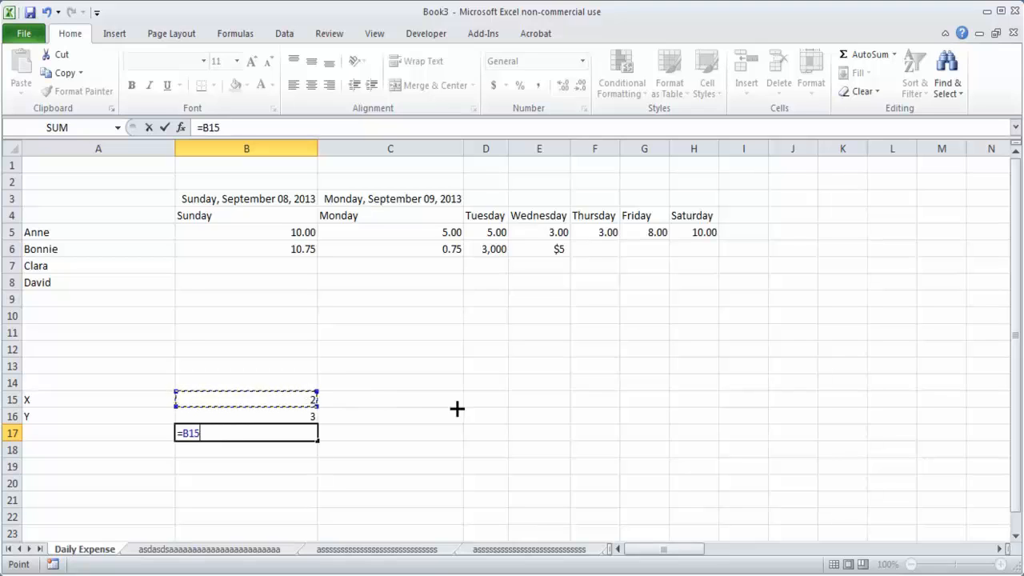
pyautogui.write('+')
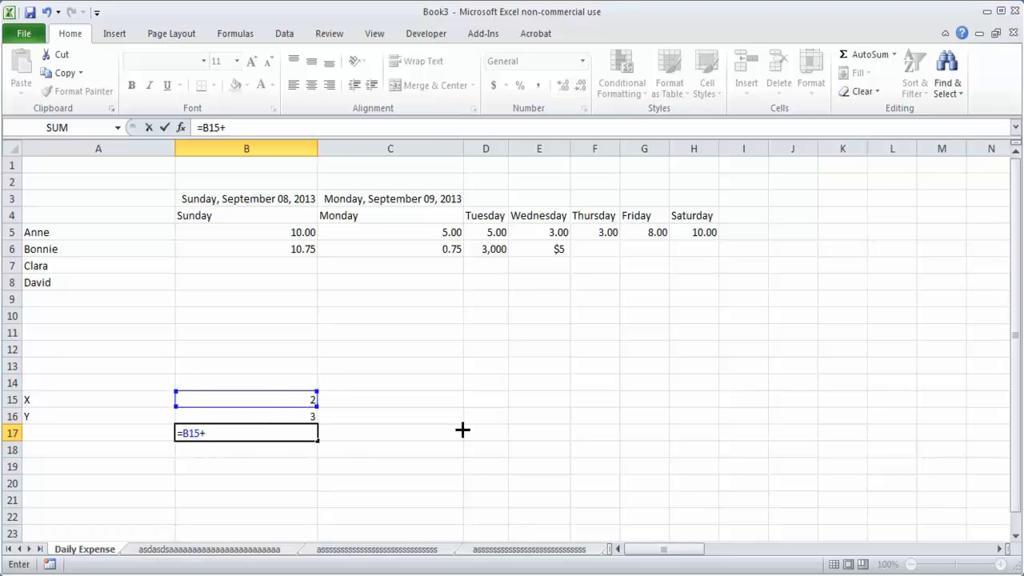
pyautogui.click(259, 414)
pyautogui.press('Return')
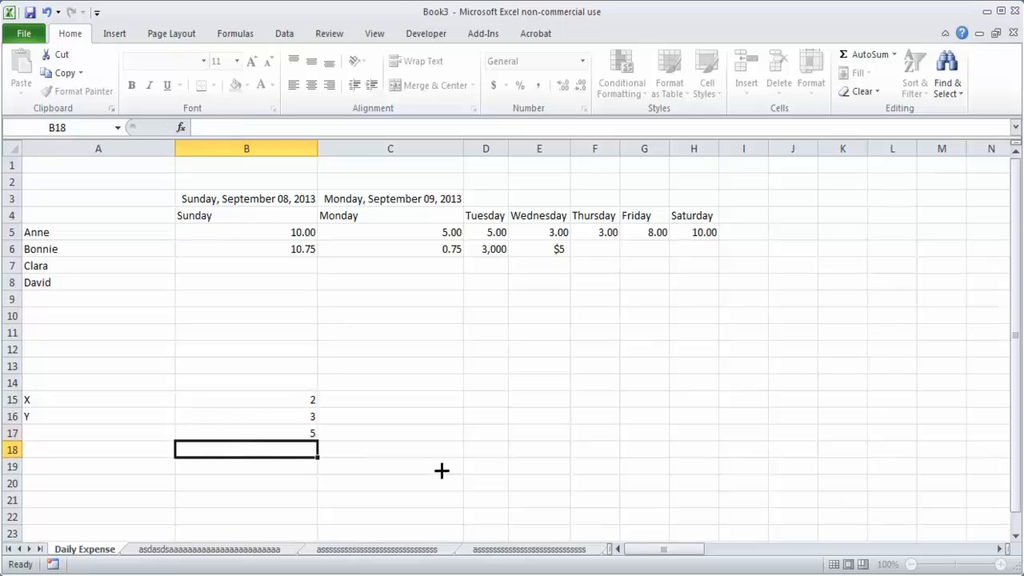
# Step: Label cell A17 as X+Y and open the formula in B17 to review its cell references
pyautogui.press('Up')
pyautogui.press('Left')
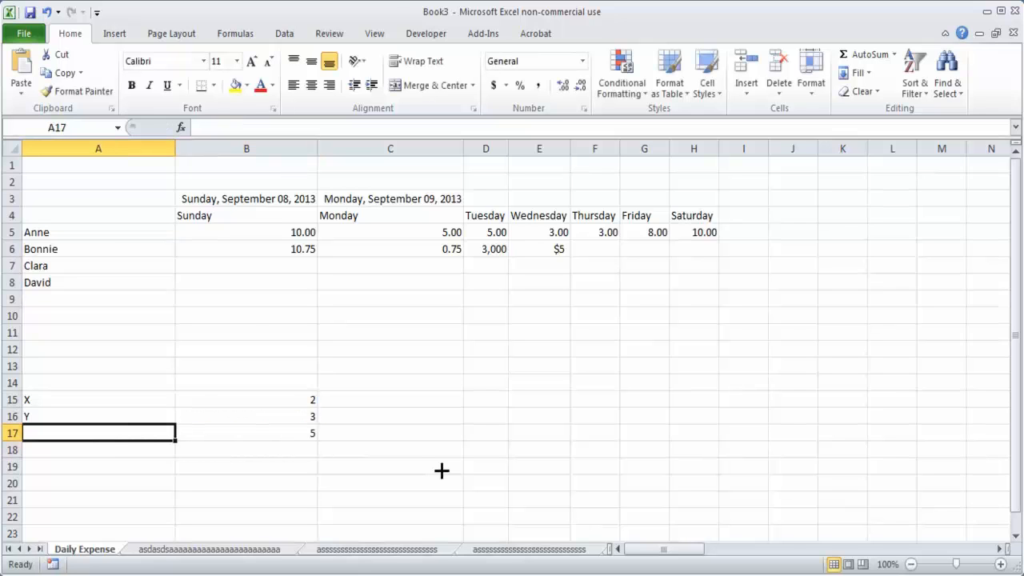
pyautogui.write('X+Y')
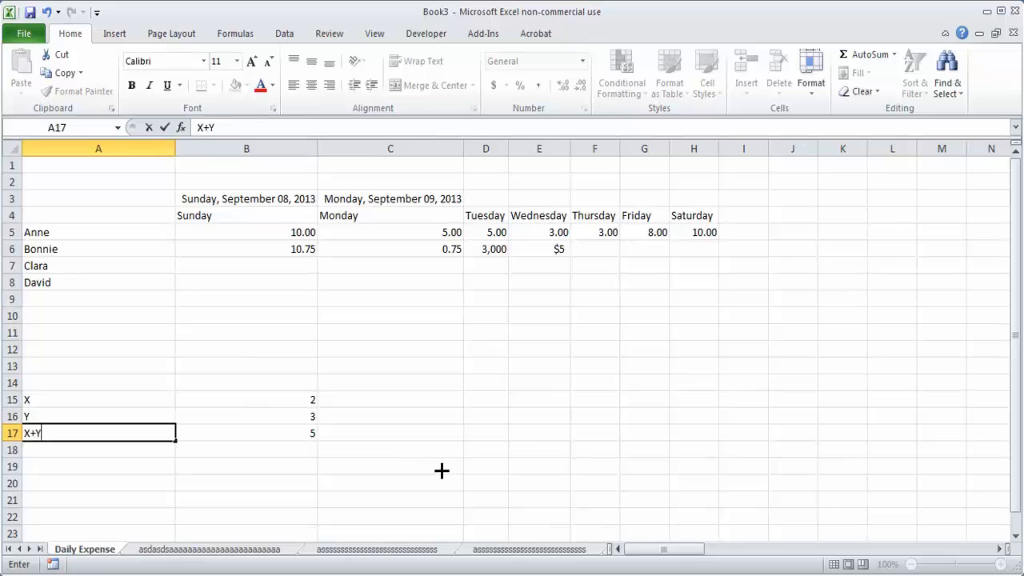
pyautogui.press('Return')
pyautogui.doubleClick(313, 436)
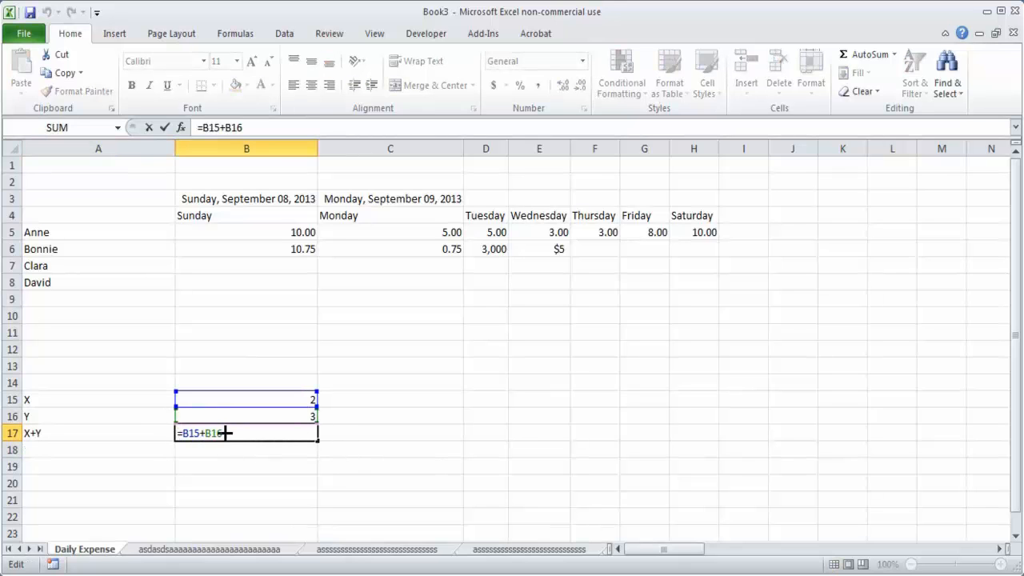
pyautogui.hotkey('ctrl', 'Return')
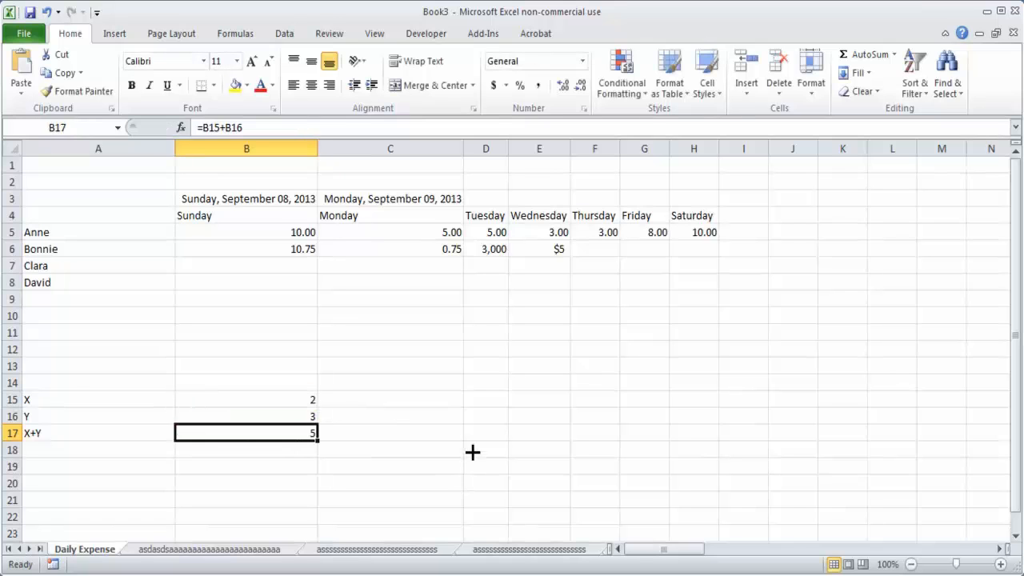
# Step: Enter the constant formula =2+3 in cell B13
pyautogui.click(314, 361)
pyautogui.write('=2+3')
pyautogui.press('Return')
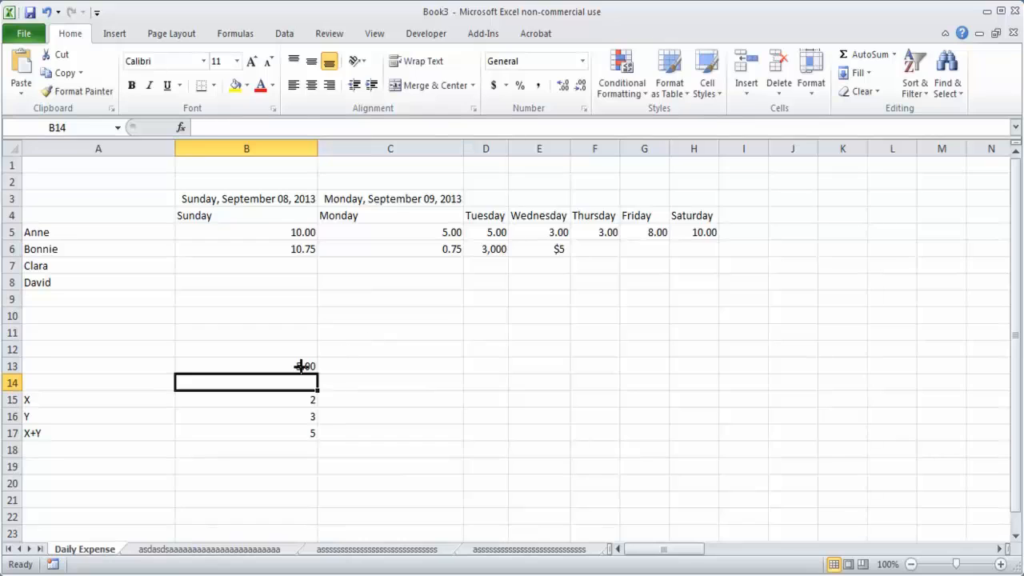
# Step: Inspect the constant formula in B13 and select the range B15:B17 for comparison
pyautogui.click(301, 366)
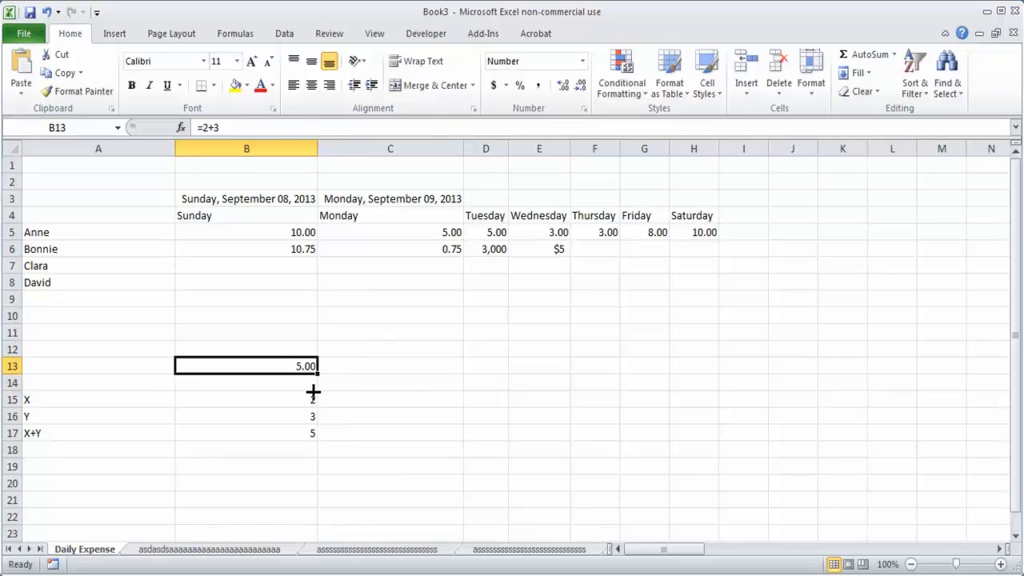
pyautogui.doubleClick(285, 366)
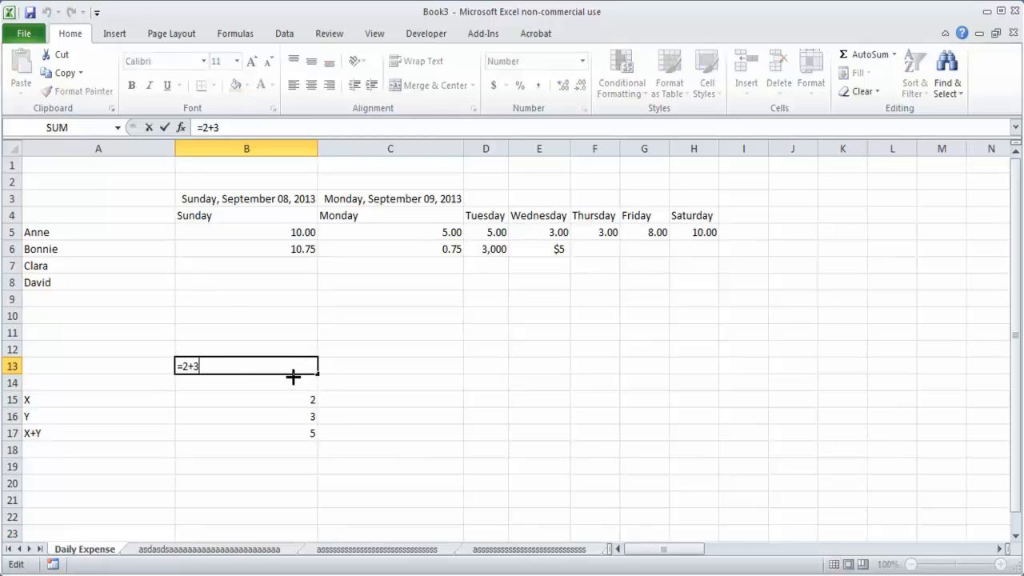
pyautogui.press('Escape')
pyautogui.click(356, 472)
pyautogui.moveTo(306, 398); pyautogui.dragTo(310, 433)
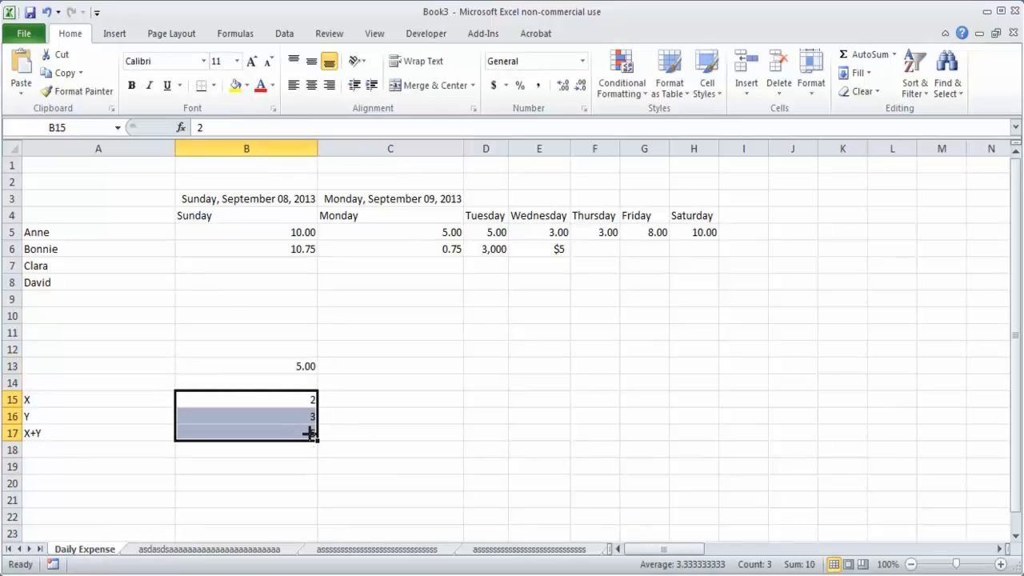